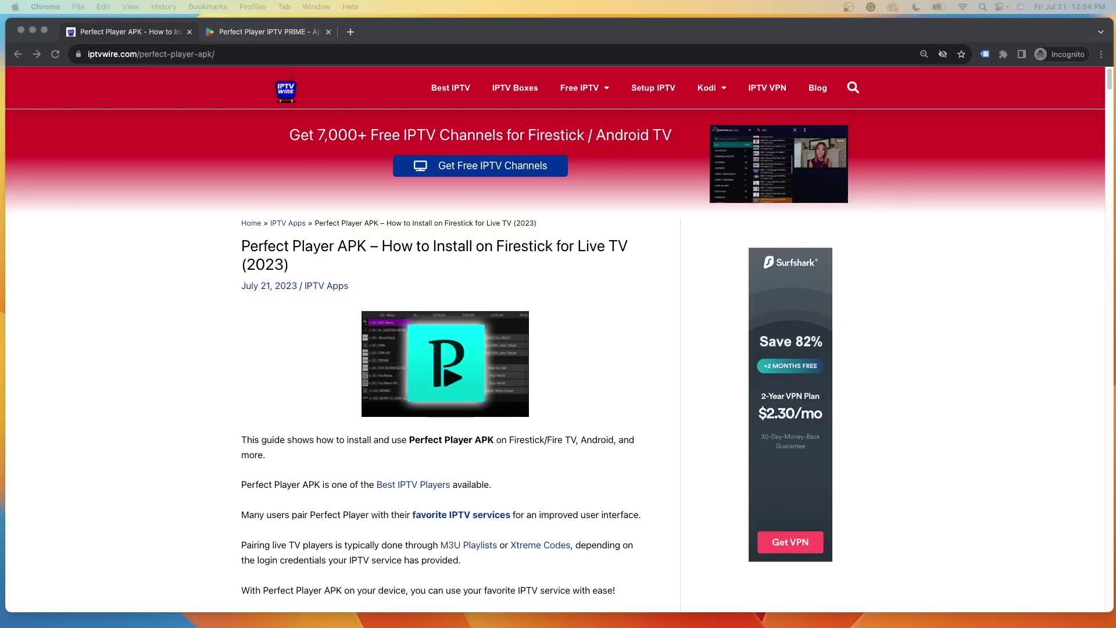
Skim the Perfect Player APK installation guide down to its EPG setup instructions, and switch to the Perfect Player IPTV app page
click(988, 246)
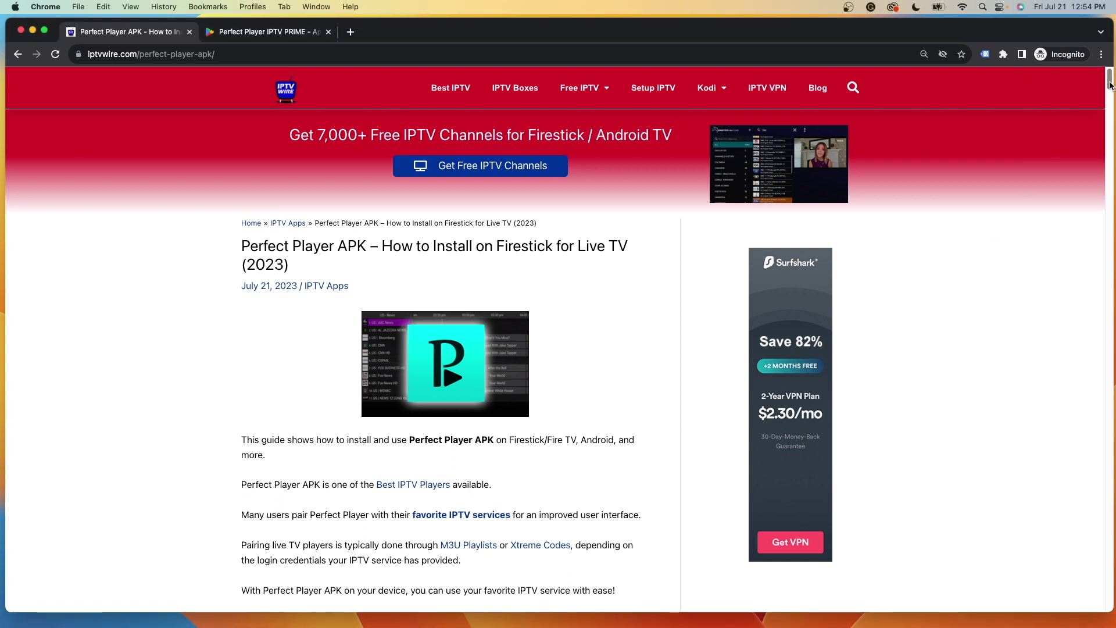
drag(1110, 86, 1075, 373)
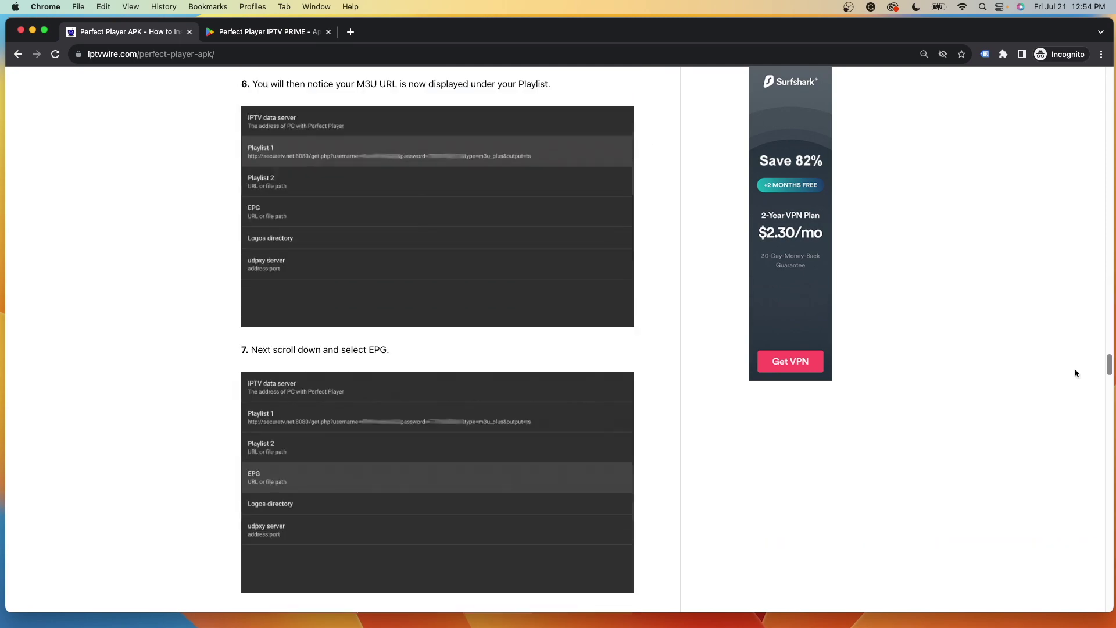
scroll(1073, 377, down, 8)
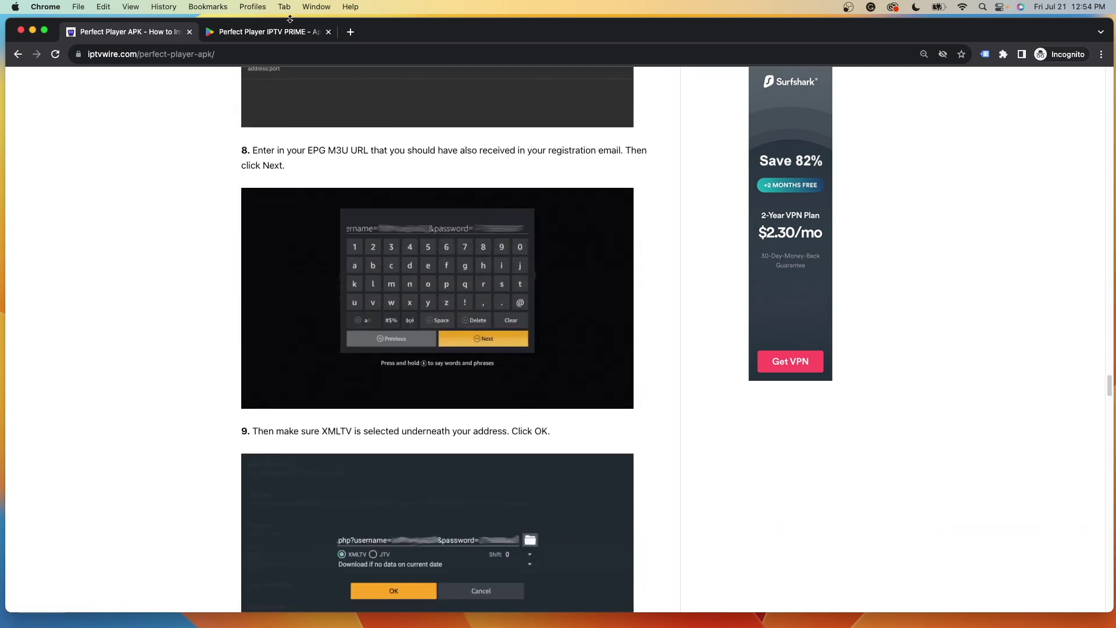
click(287, 32)
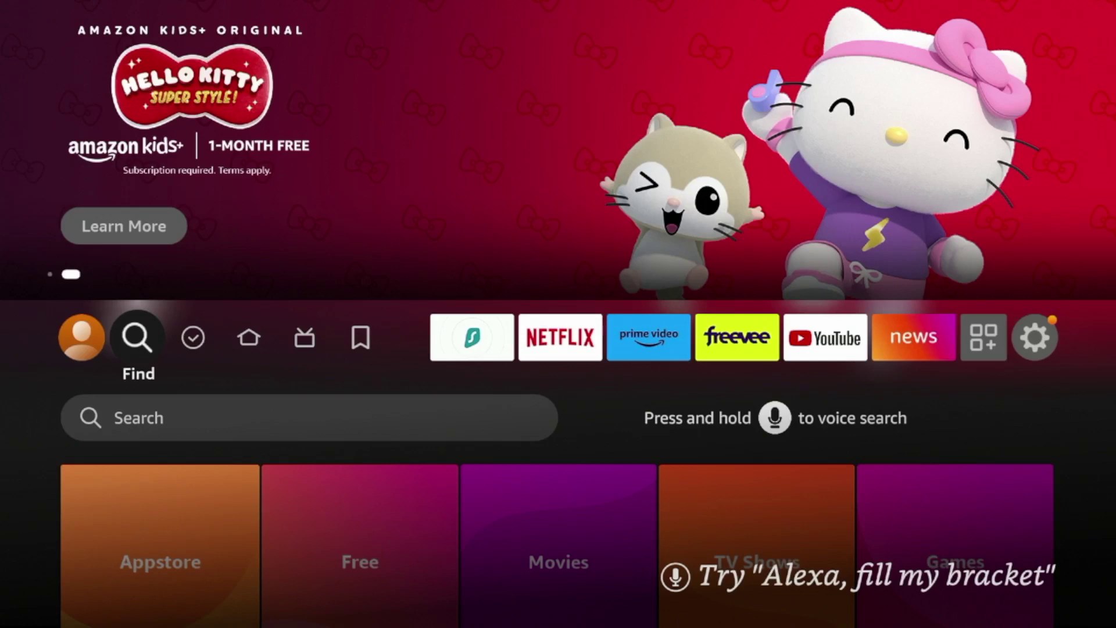
Open the Fire TV search from Find and enter "Do" as the search text
key(Right)
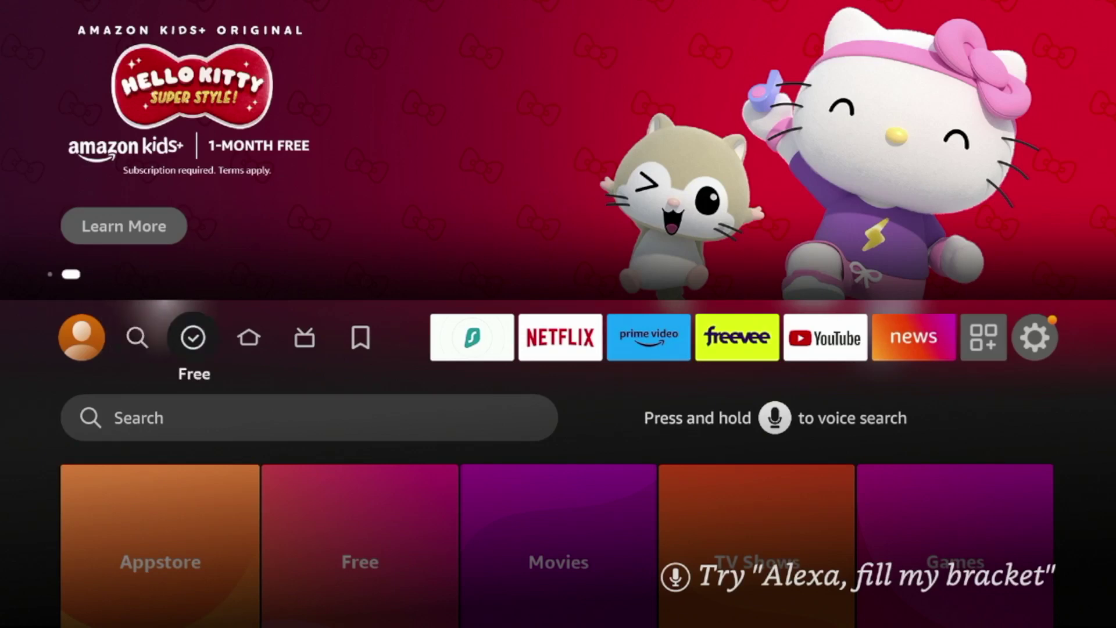
key(Left)
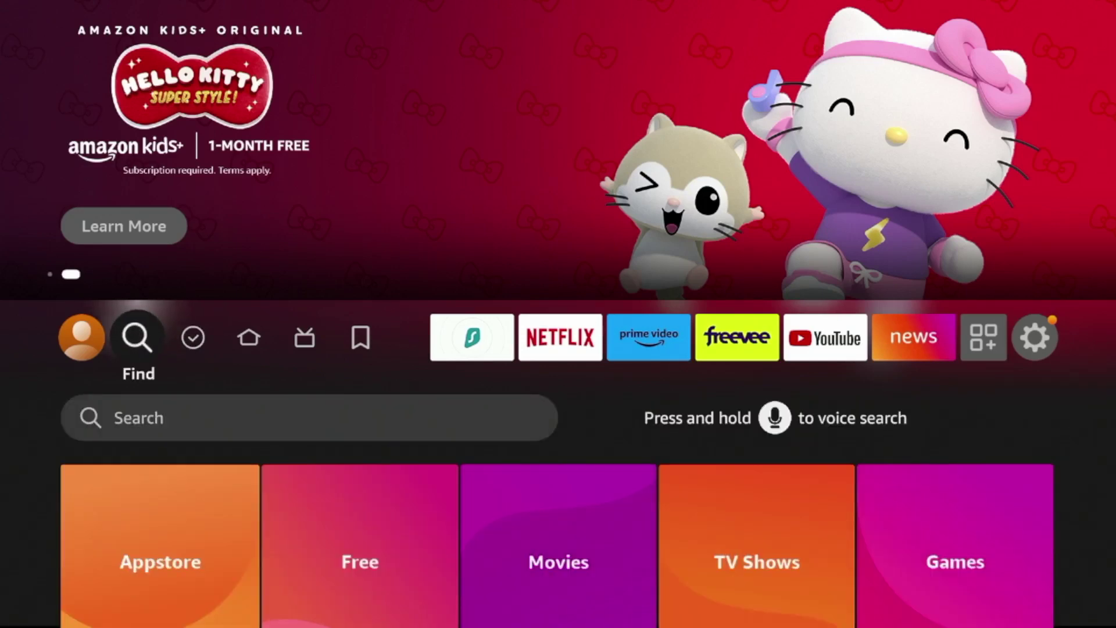
key(Down)
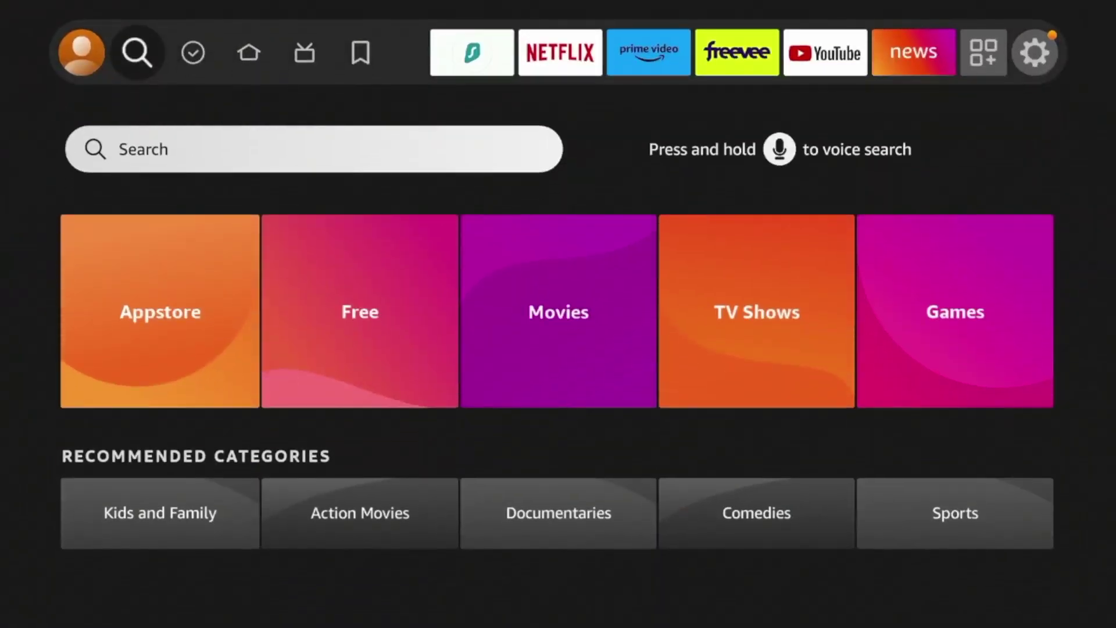
key(Return)
key(Right)
key(Right)
key(Right)
key(Return)
key(Down)
key(Left)
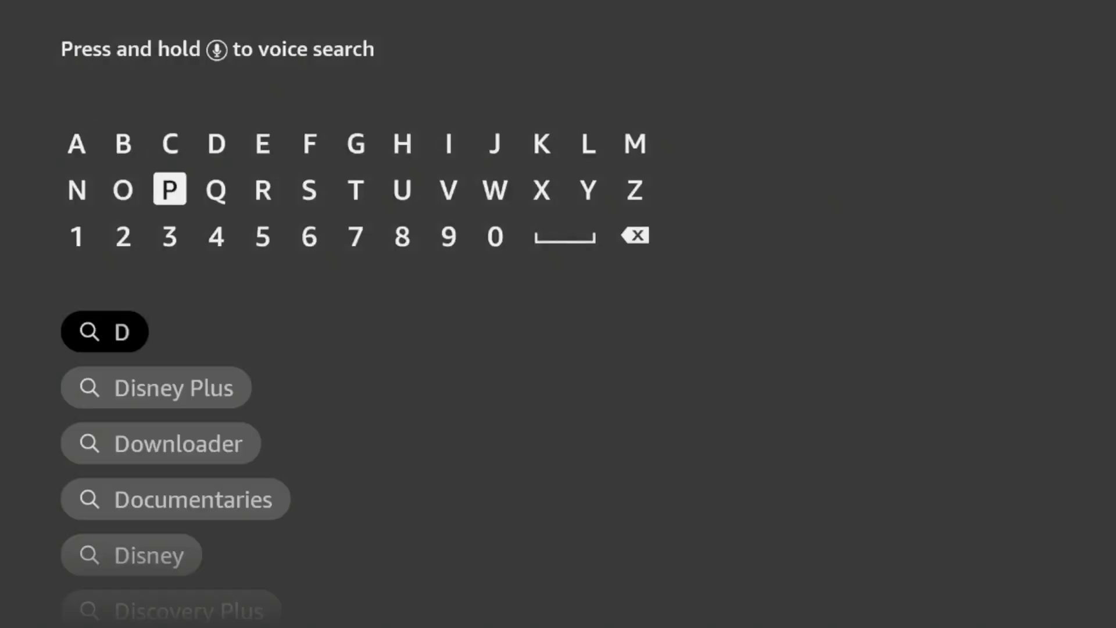
key(Left)
key(Return)
key(Right)
key(Right)
key(Right)
key(Right)
key(Left)
key(Left)
key(Right)
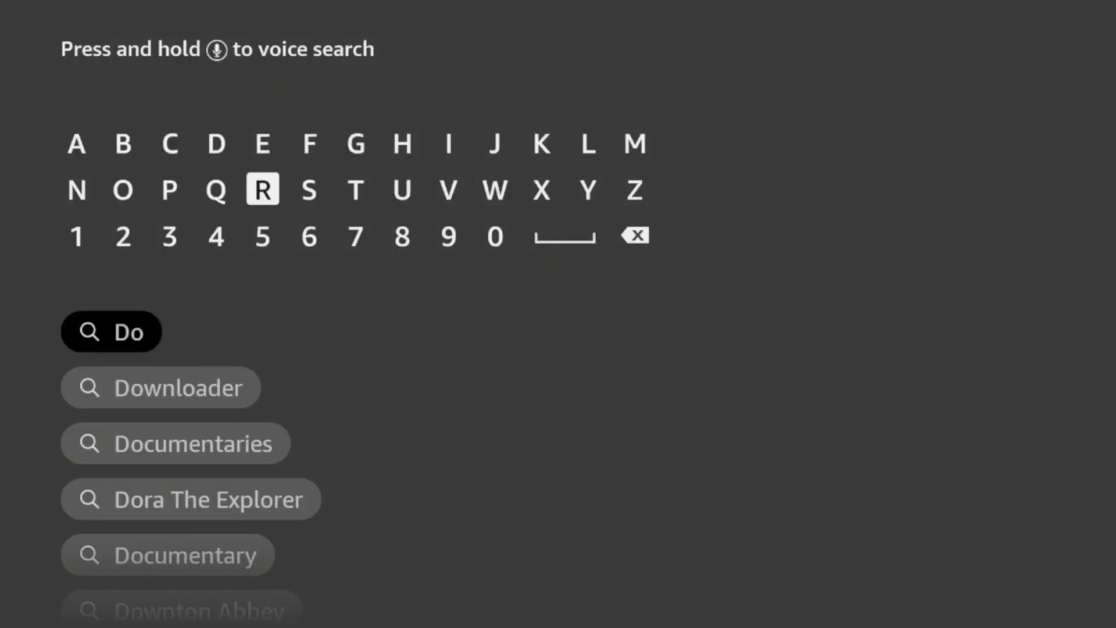
Choose the Downloader search suggestion and download the Downloader app by AFTVnews.com
key(Left)
key(Down)
key(Down)
key(Down)
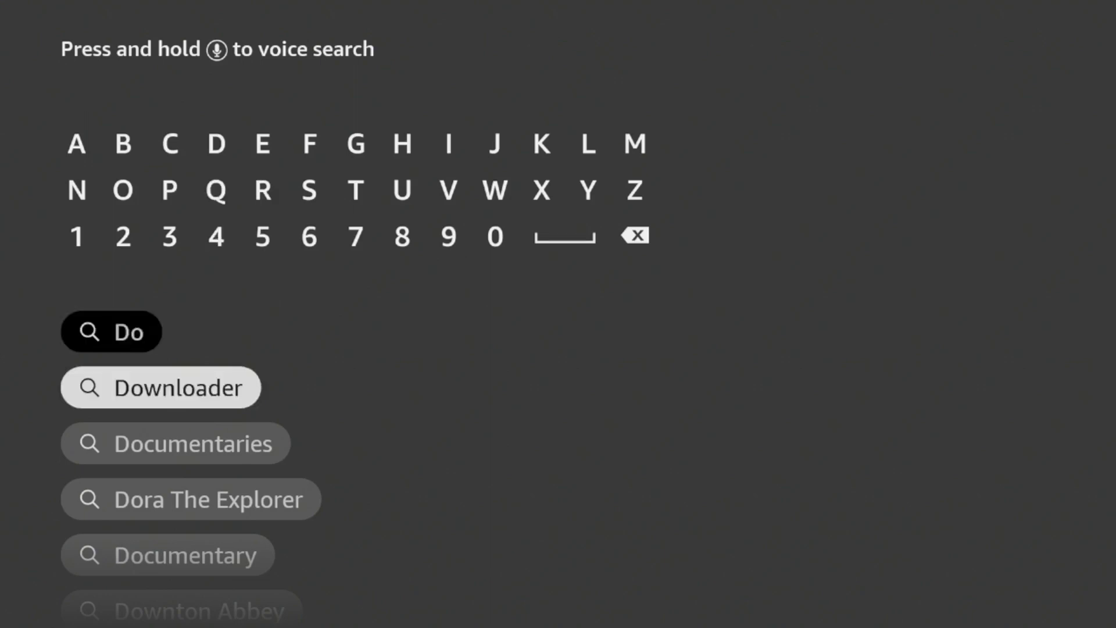
key(Return)
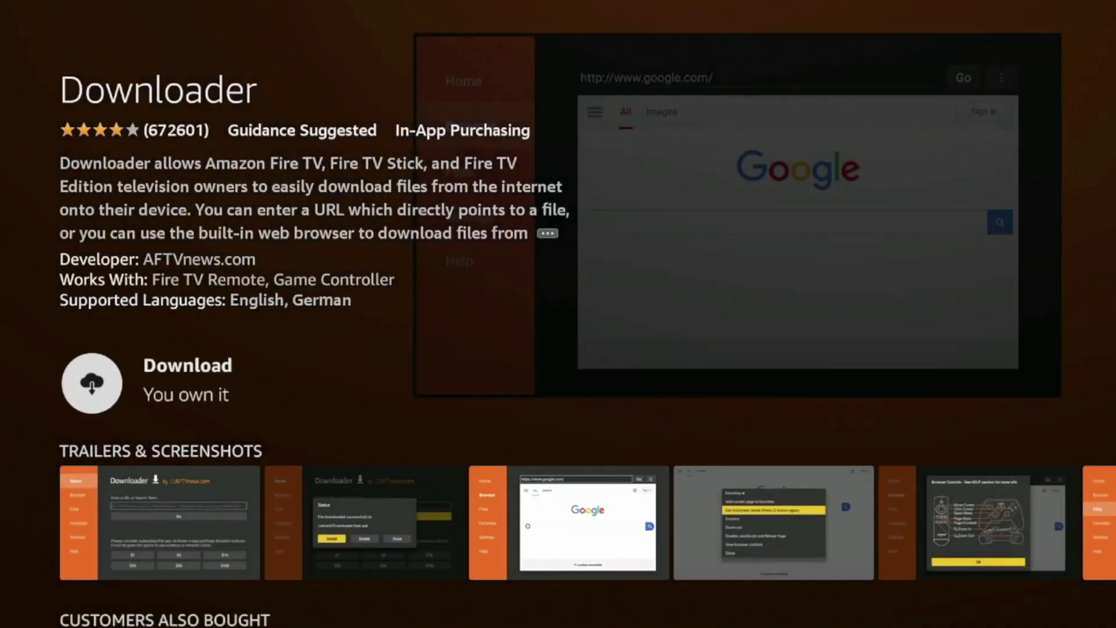
key(Return)
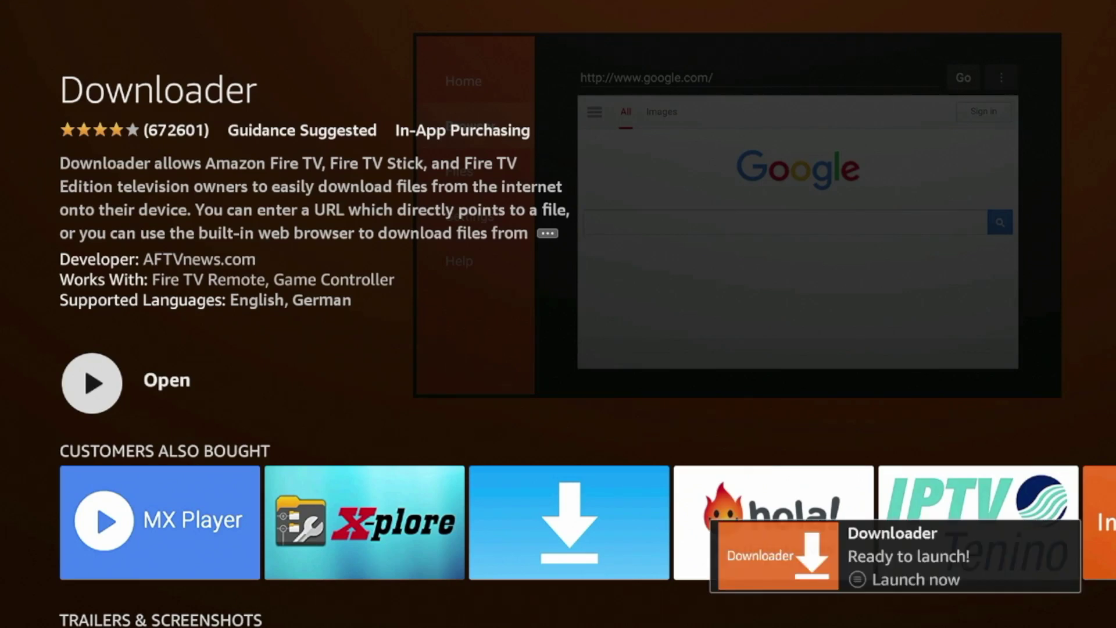
Return to the Fire TV home screen and open the My Fire TV settings
key(Home)
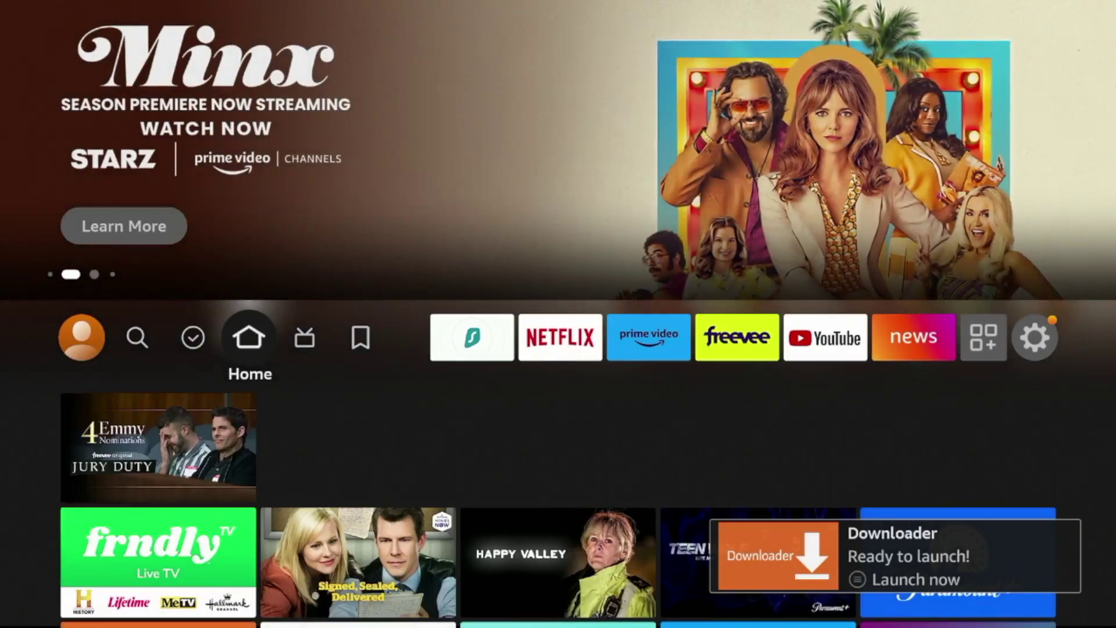
key(Right)
key(Right)
key(Right)
key(Right)
key(Right)
key(Right)
key(Right)
key(Right)
key(Right)
key(Right)
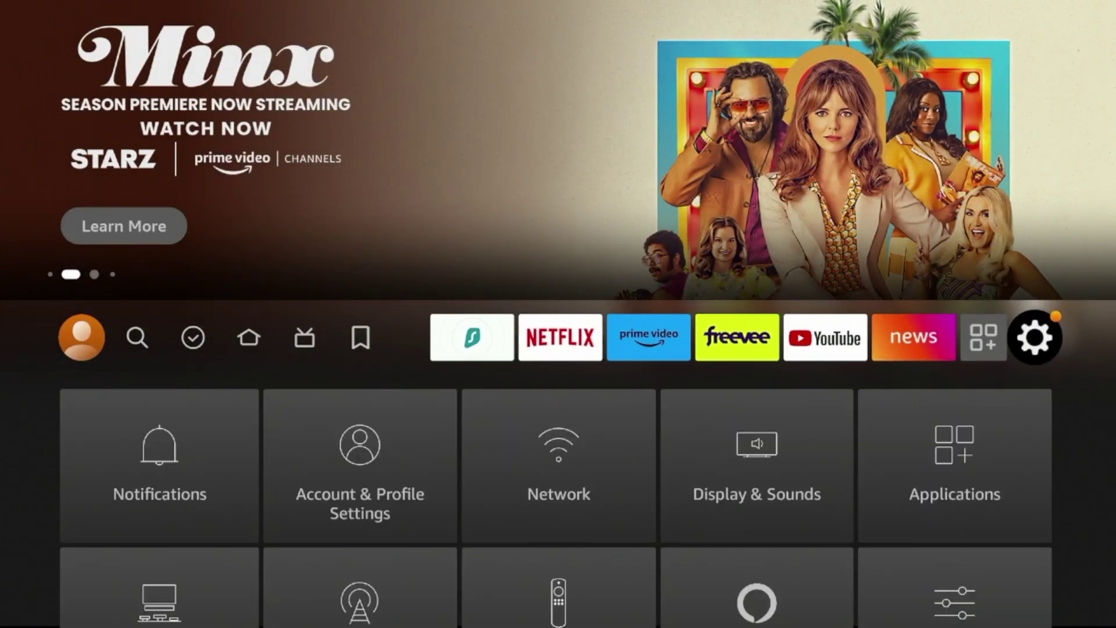
key(Down)
key(Down)
key(Down)
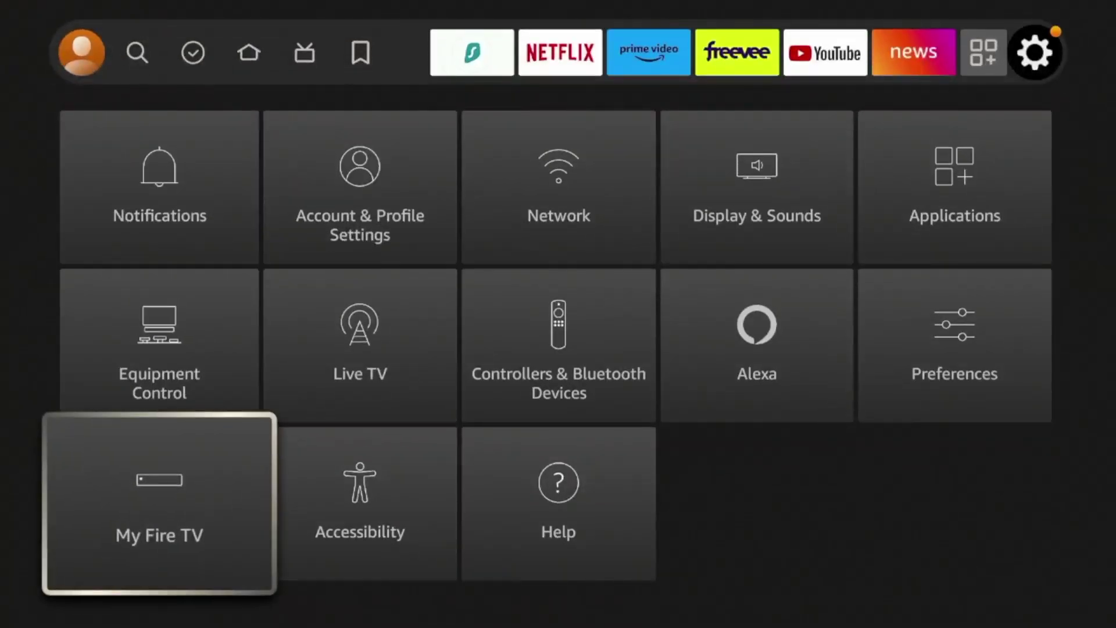
key(Return)
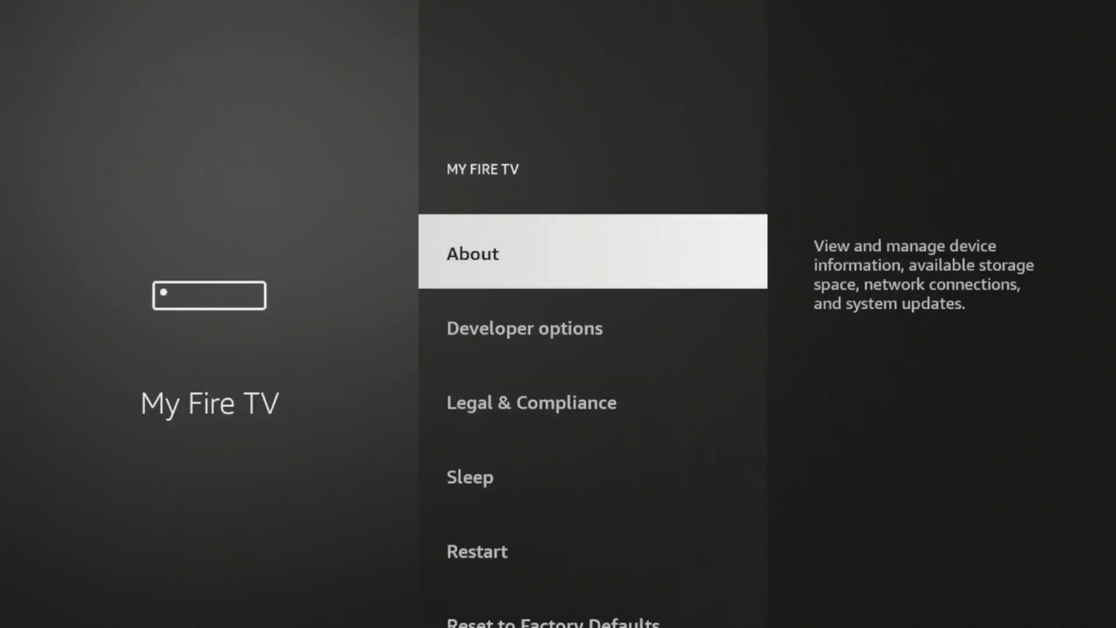
Enable developer mode by repeatedly selecting the Fire TV Stick 4K entry under About, and return to My Fire TV
key(Return)
key(Return)
key(Return)
key(Return)
key(Return)
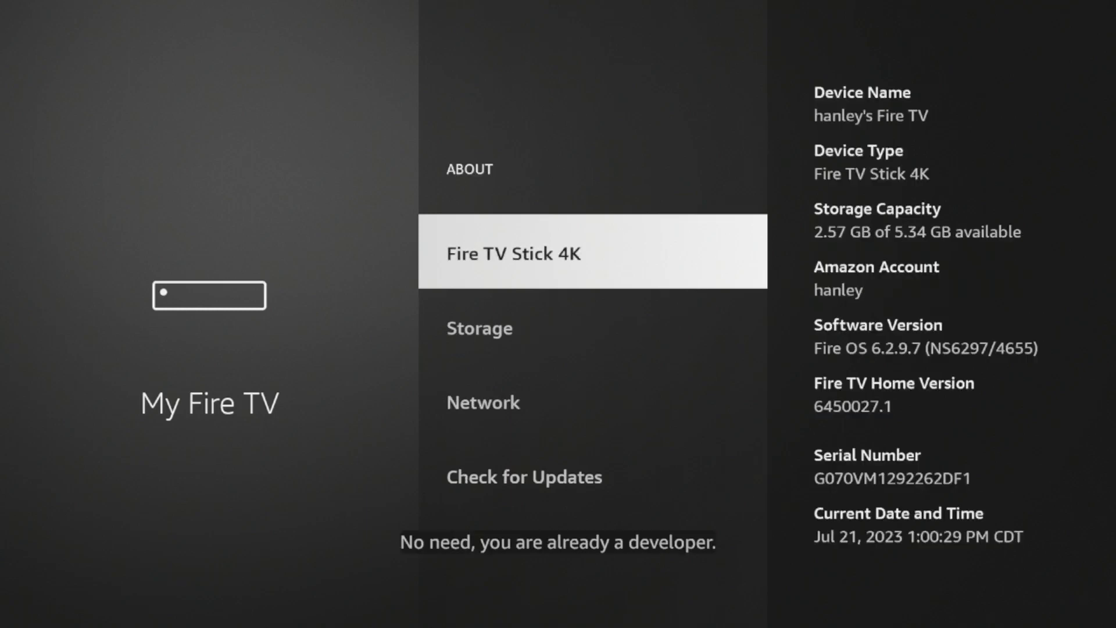
key(Return)
key(Return)
key(Return)
key(Return)
key(Return)
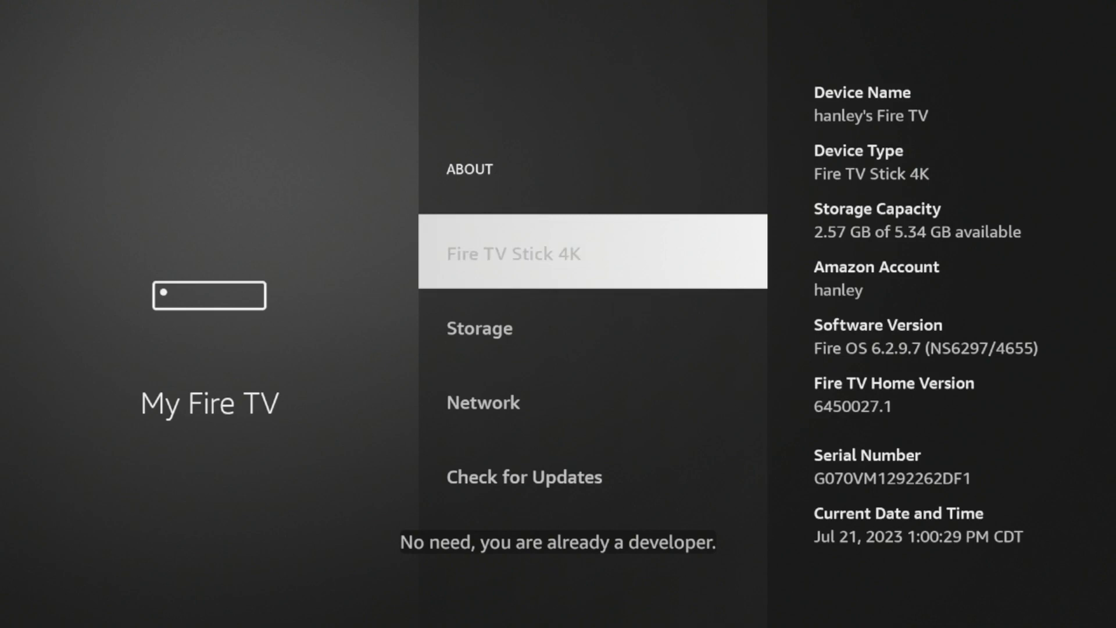
key(Return)
key(Return)
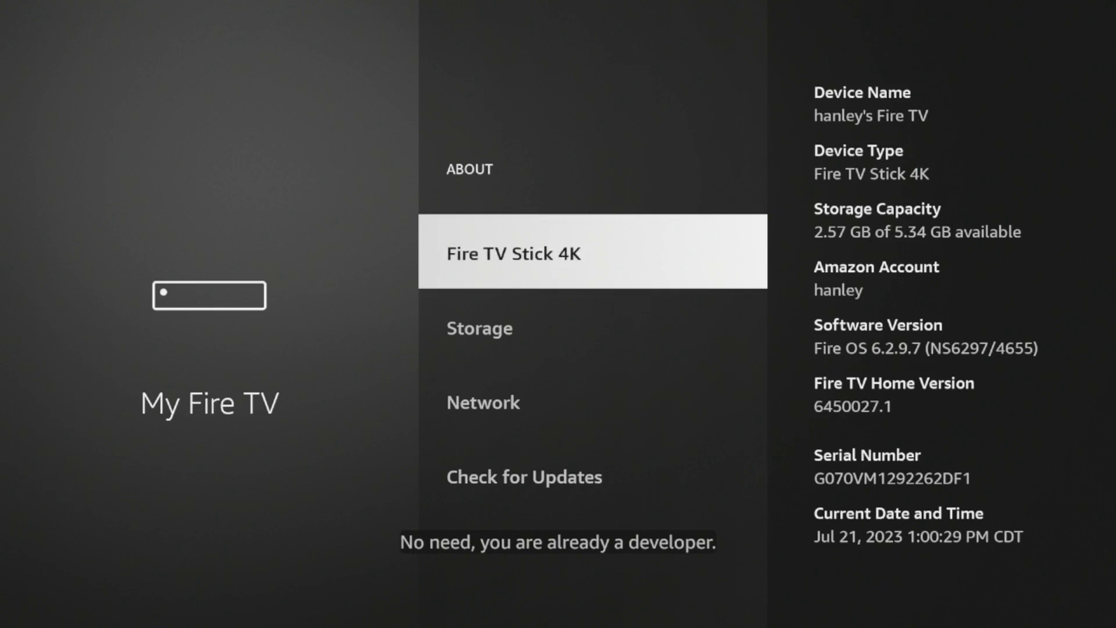
key(Escape)
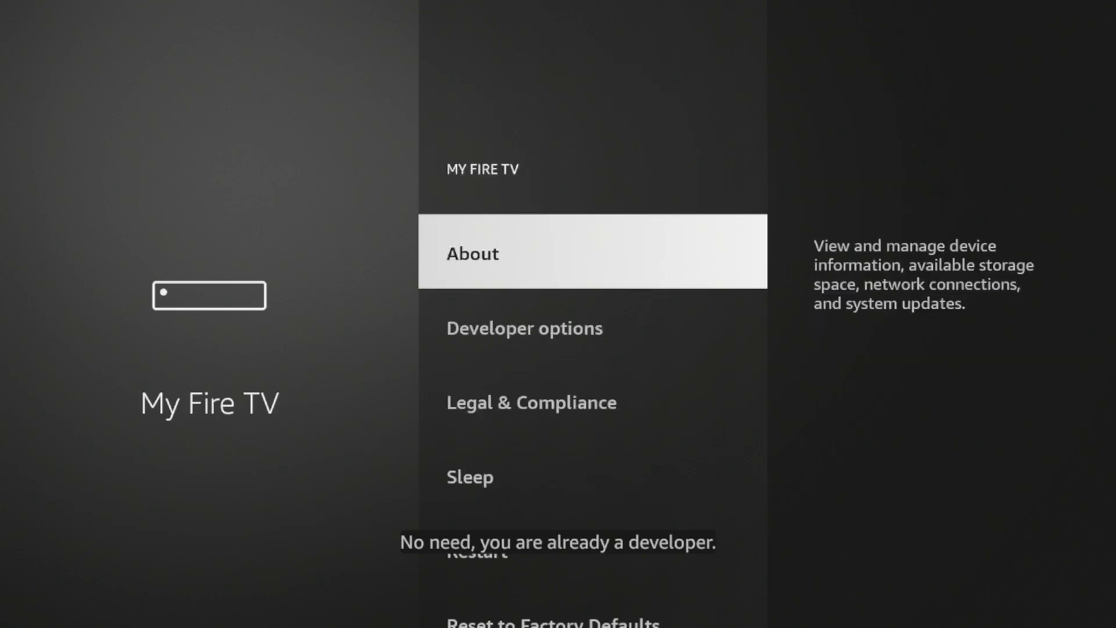
Turn on Apps from Unknown Sources in the developer options and accept the risk warning
key(Down)
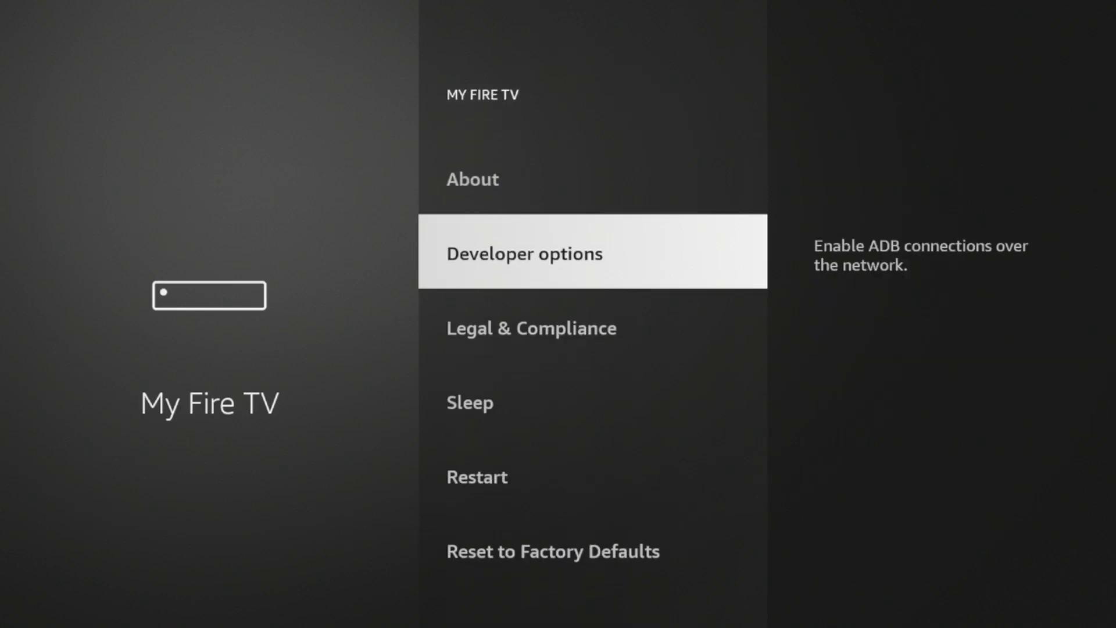
key(Return)
key(Down)
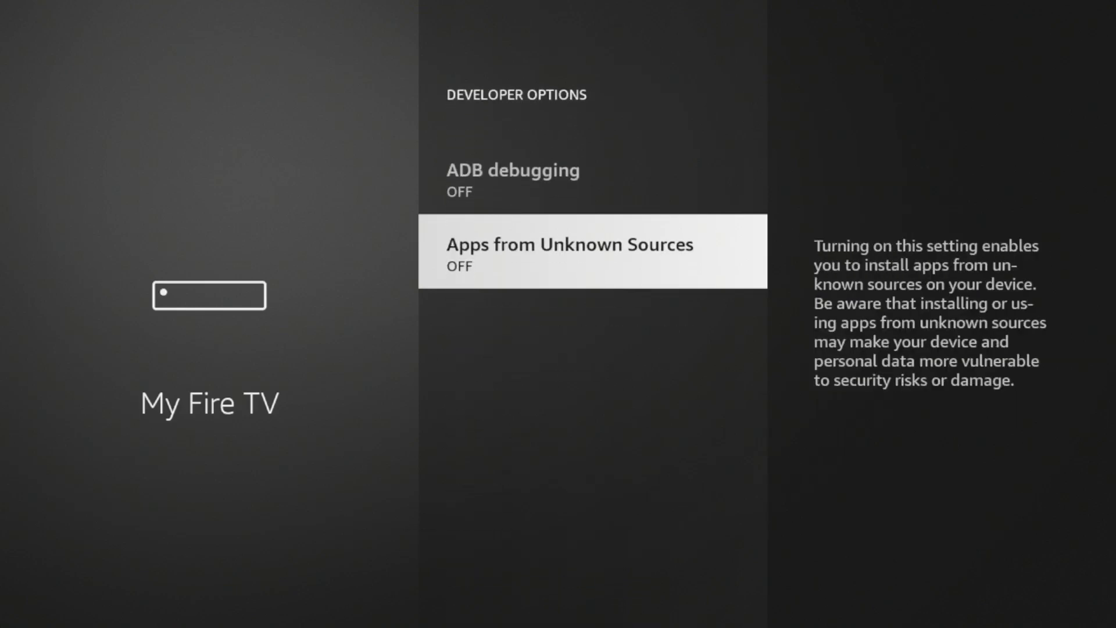
key(Return)
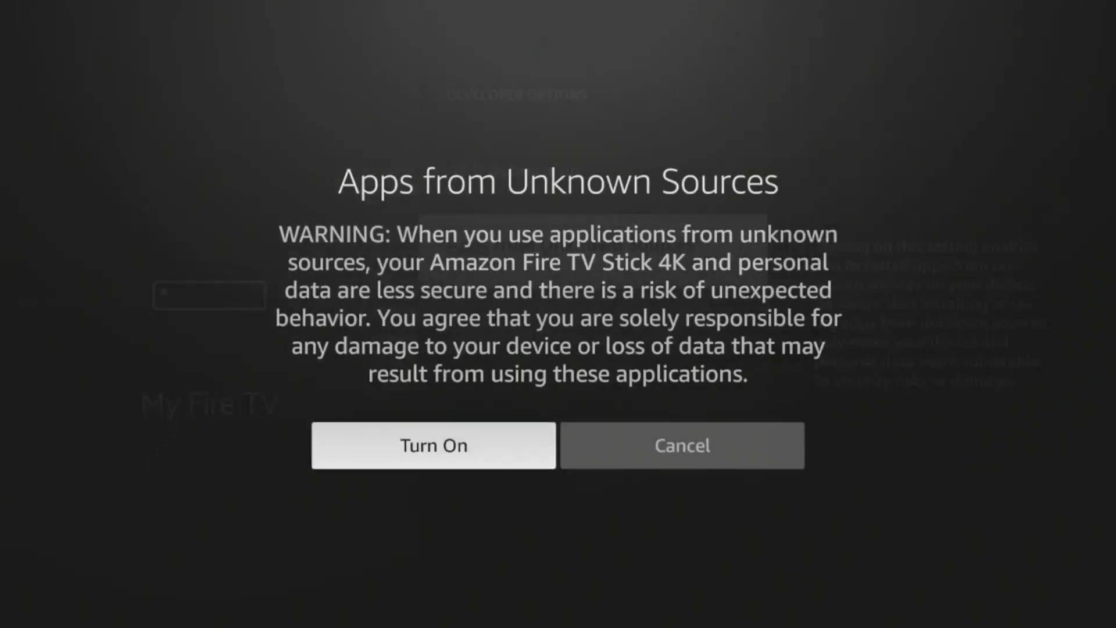
key(Return)
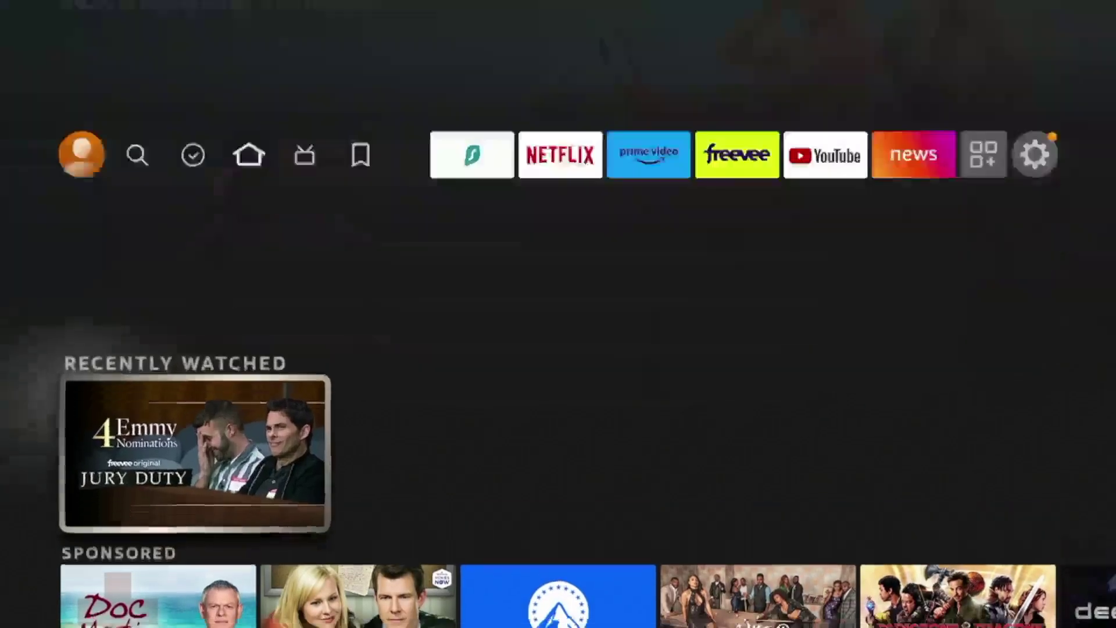
Launch Downloader from the recently used apps, allow its access to photos, media and files, and dismiss the Quick Start Guide
key(Down)
key(Down)
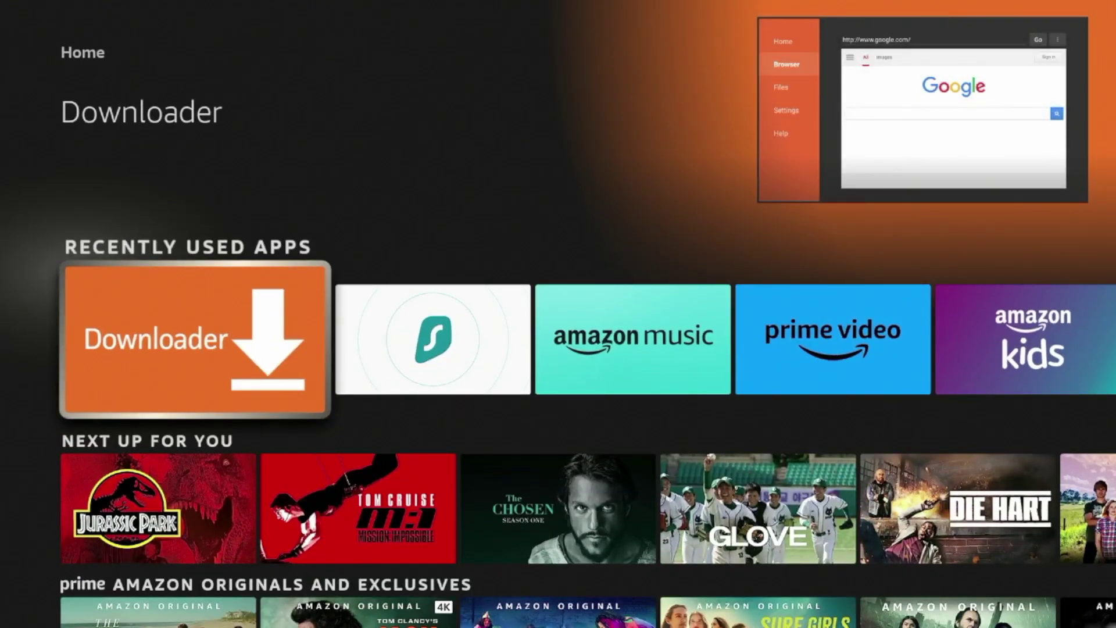
key(Return)
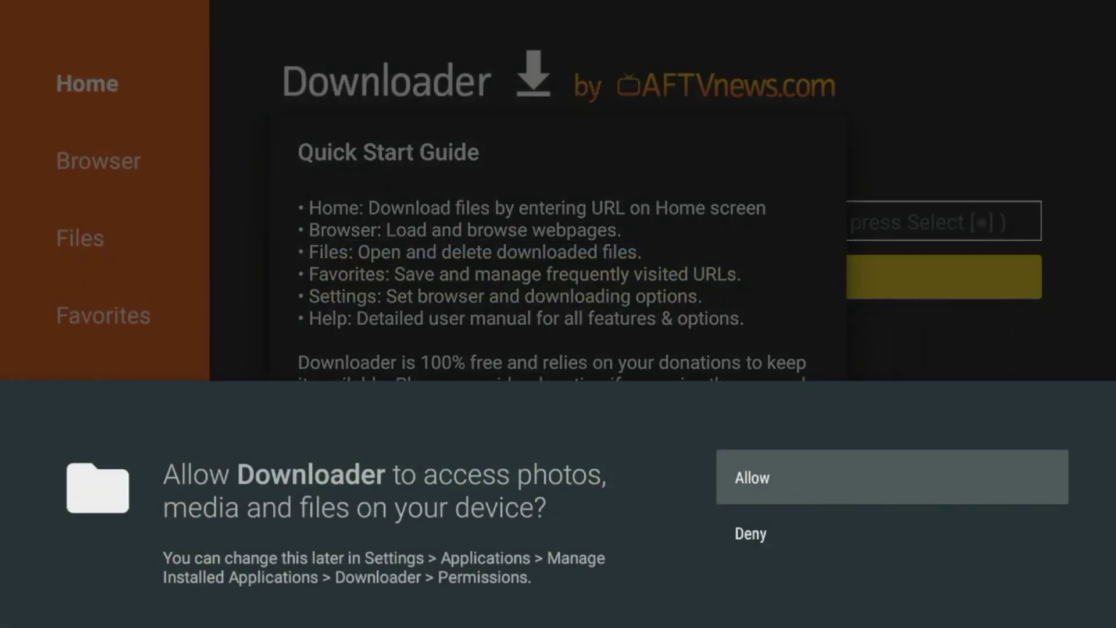
key(Return)
key(Return)
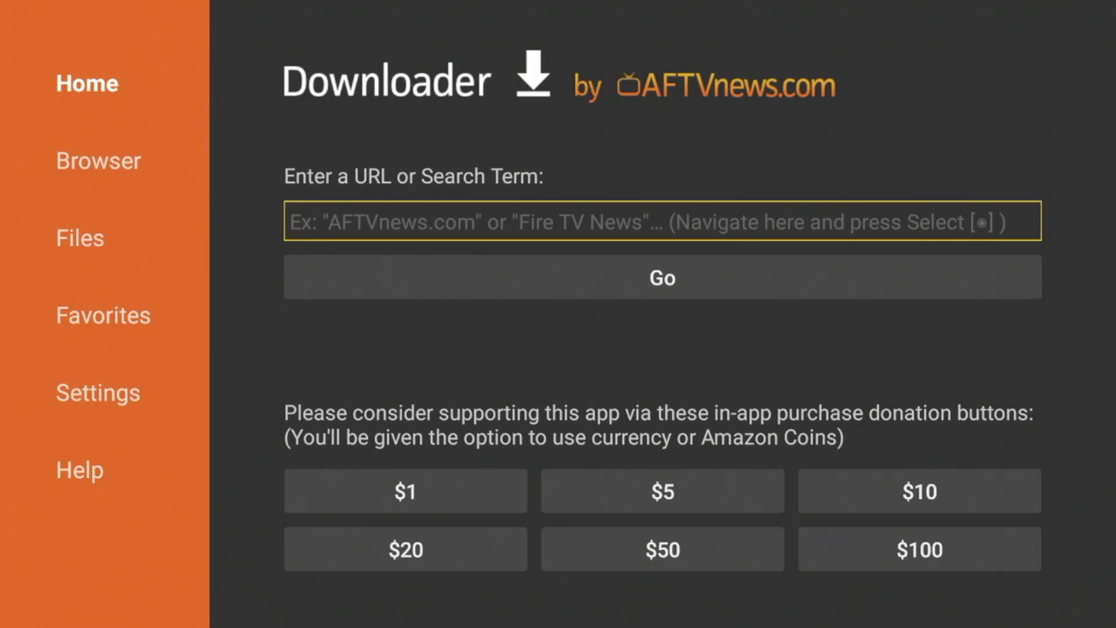
Enter the code 298344 as Downloader's URL or search term
key(Return)
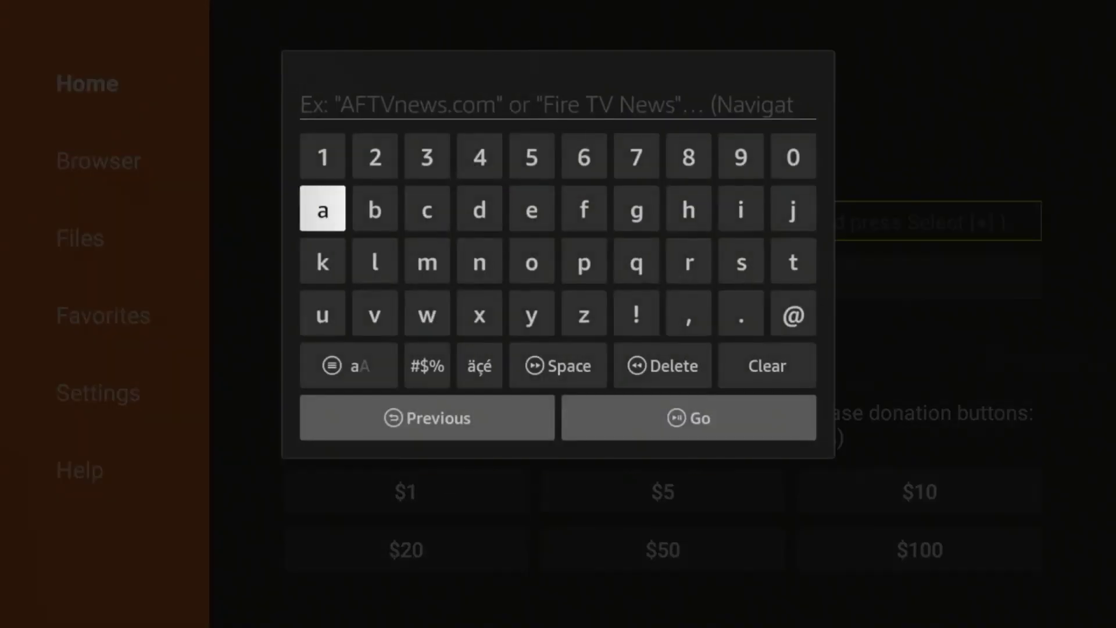
key(Right)
key(Up)
key(Return)
key(Left)
key(Left)
key(Left)
key(Return)
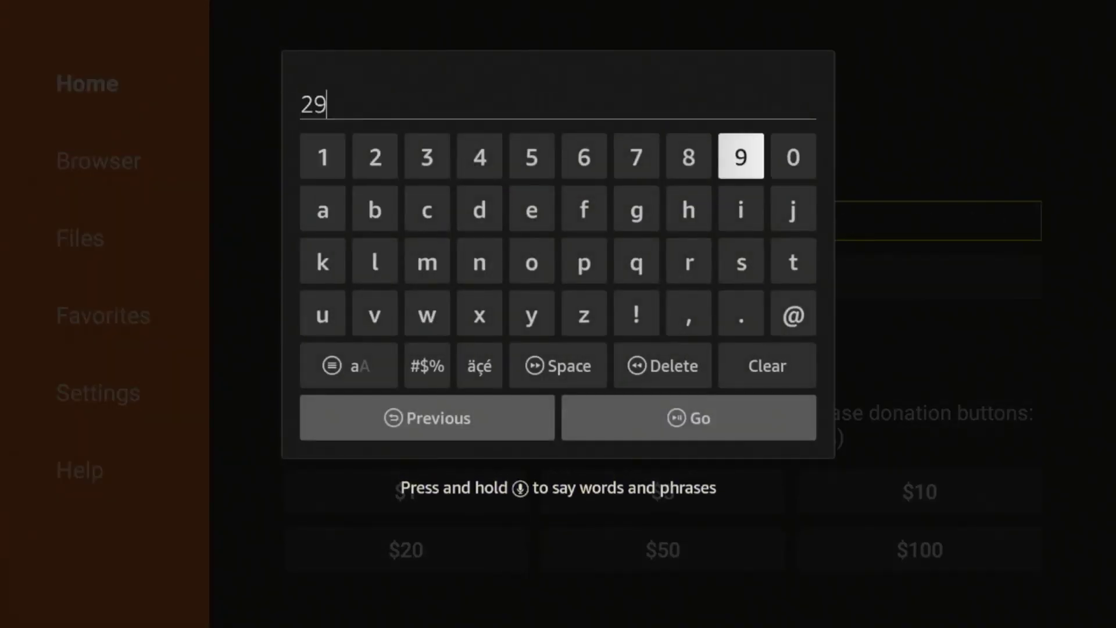
key(Left)
key(Return)
key(Left)
key(Left)
key(Left)
key(Left)
key(Left)
key(Return)
key(Right)
key(Return)
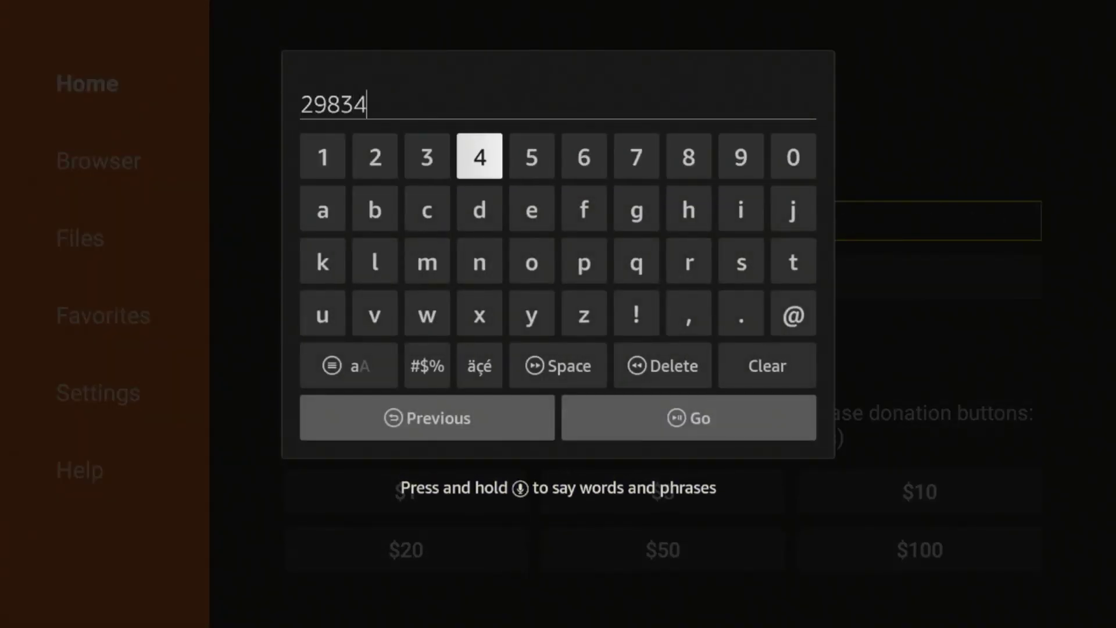
key(Return)
Submit the entered code to load the linked page in Downloader's browser
key(Down)
key(Down)
key(Down)
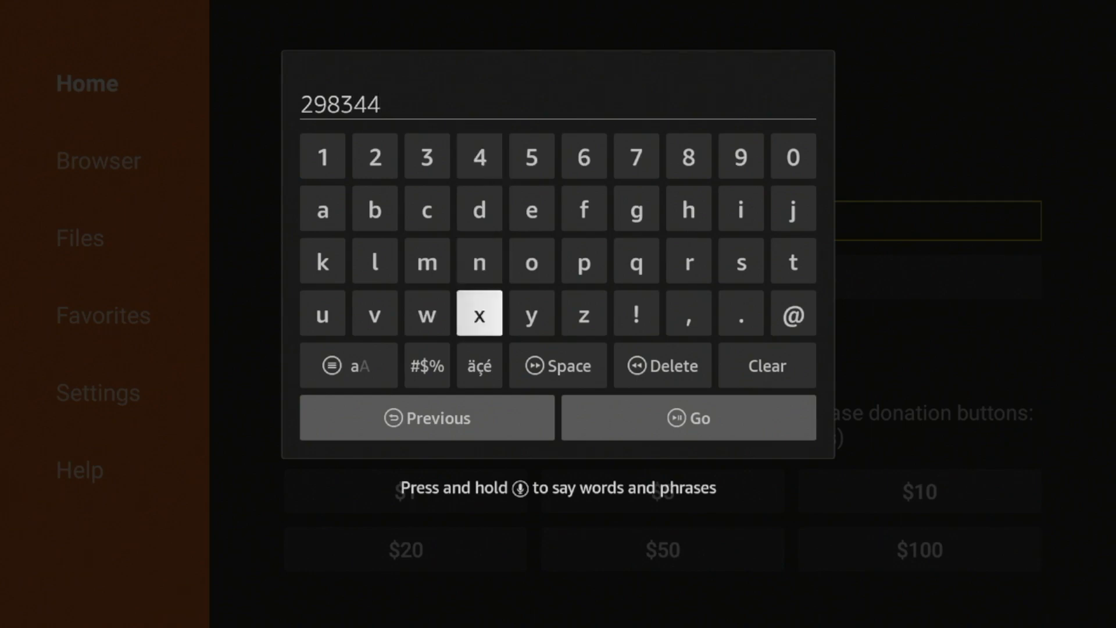
key(Down)
key(Down)
key(Right)
key(Return)
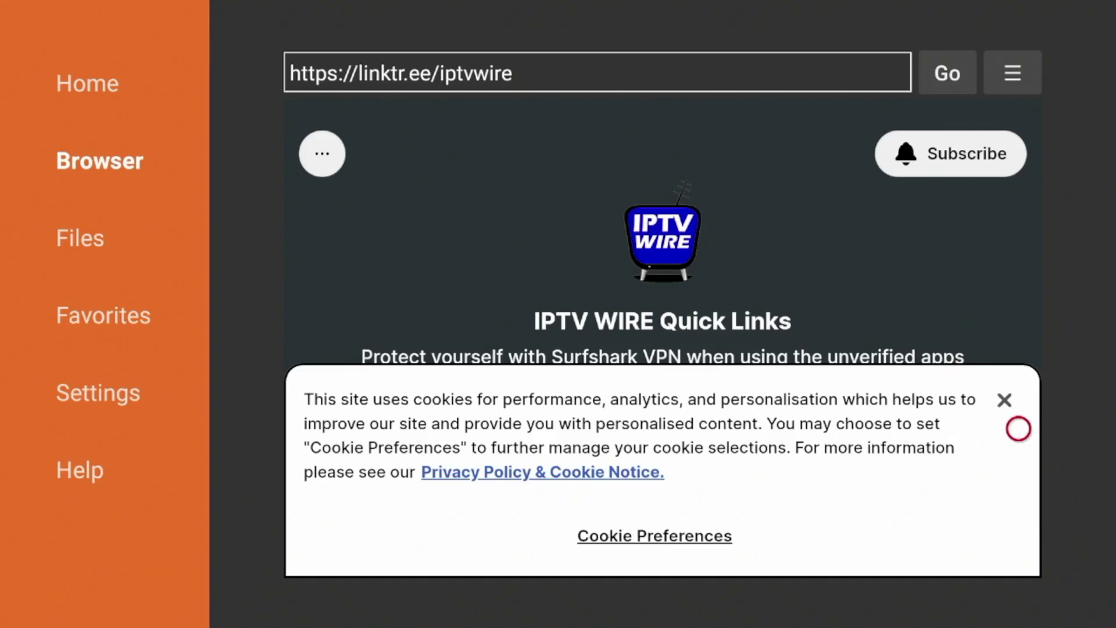
Dismiss the cookie notice and save the IPTV WIRE Quick Links page to Downloader's favorites with its suggested name and URL
click(988, 410)
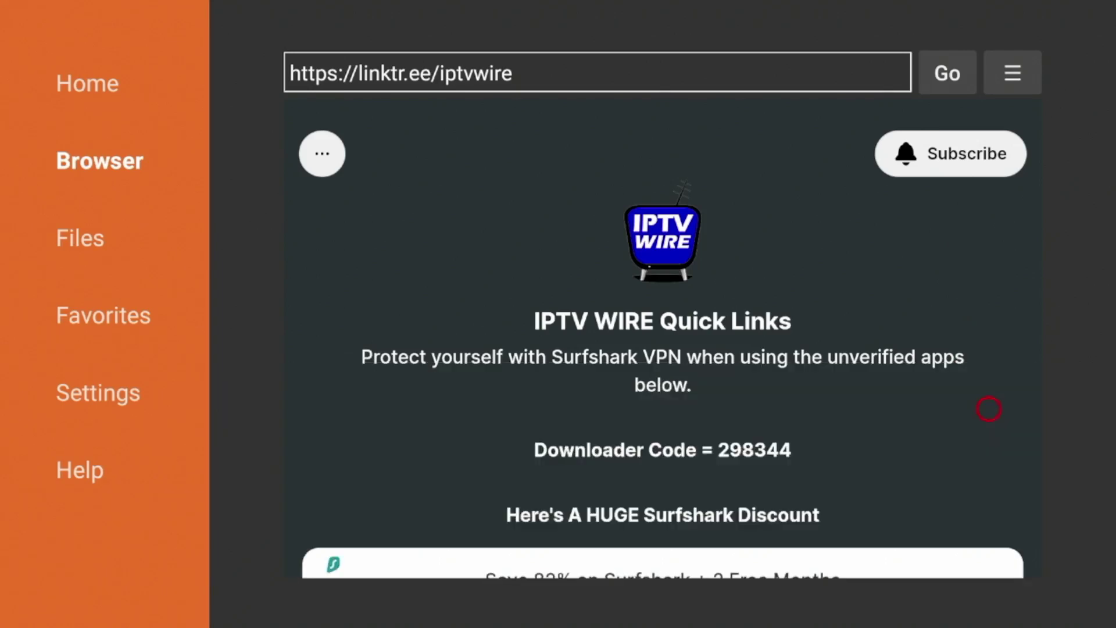
key(Up)
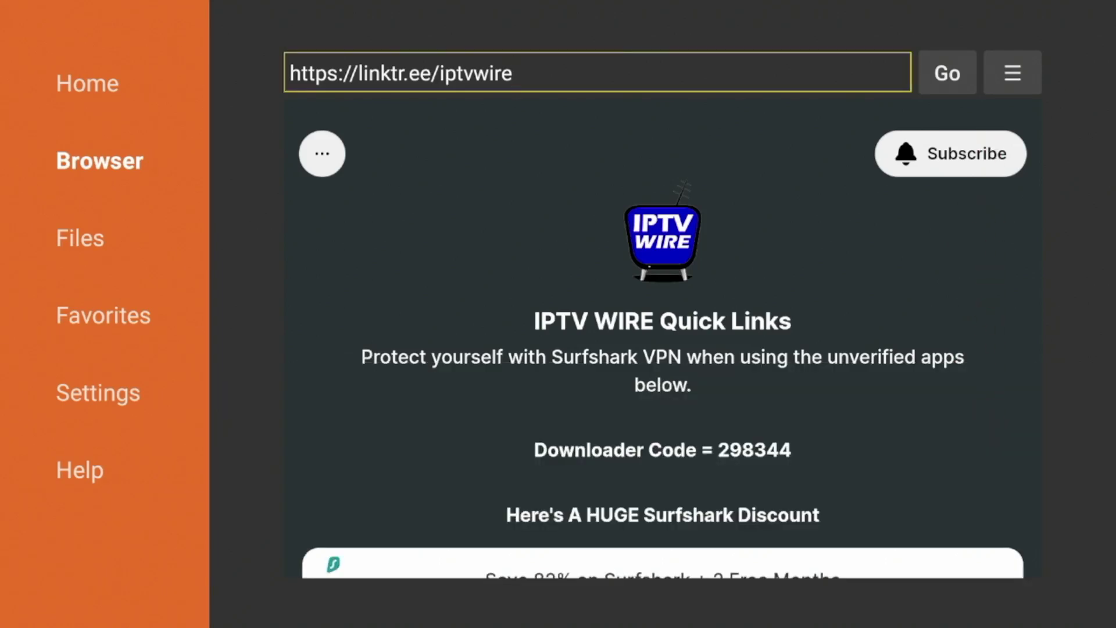
key(Right)
key(Right)
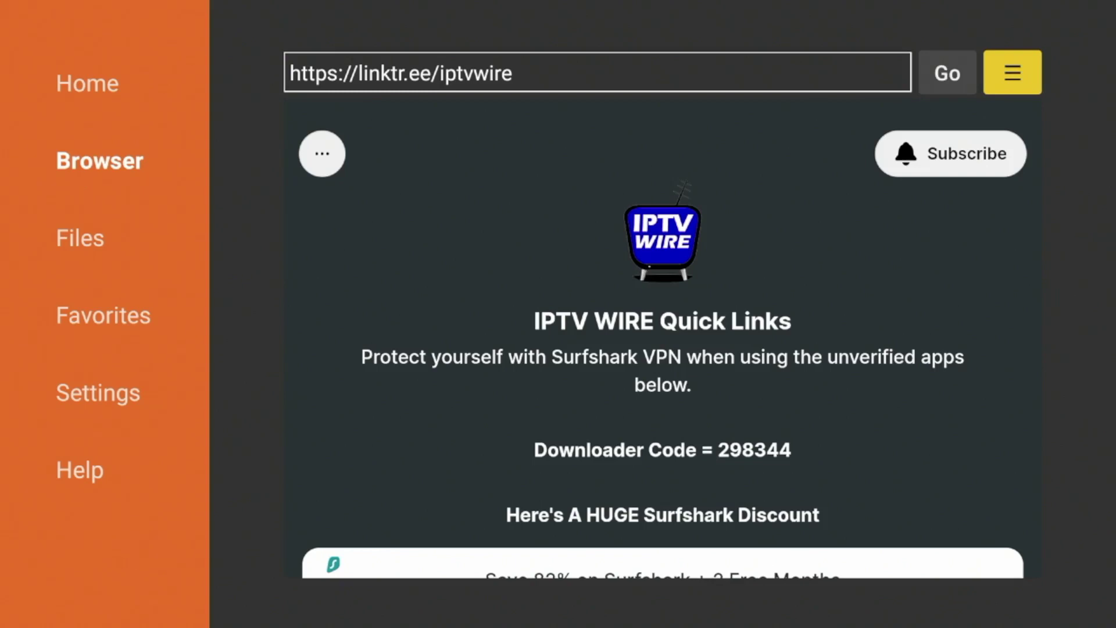
key(Return)
key(Down)
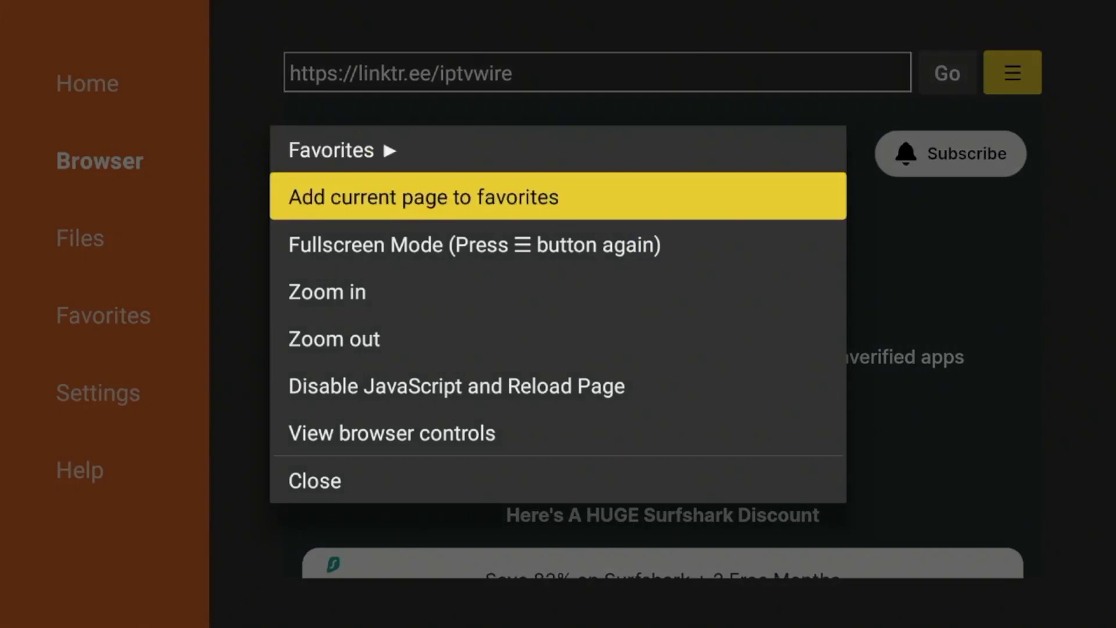
key(Return)
key(Down)
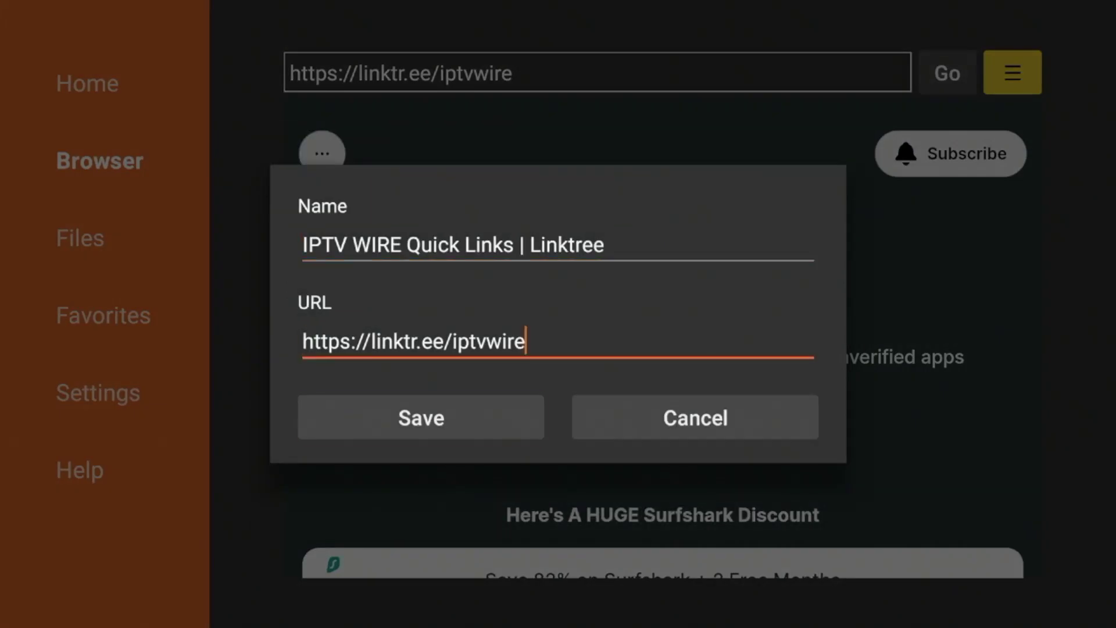
key(Down)
key(Return)
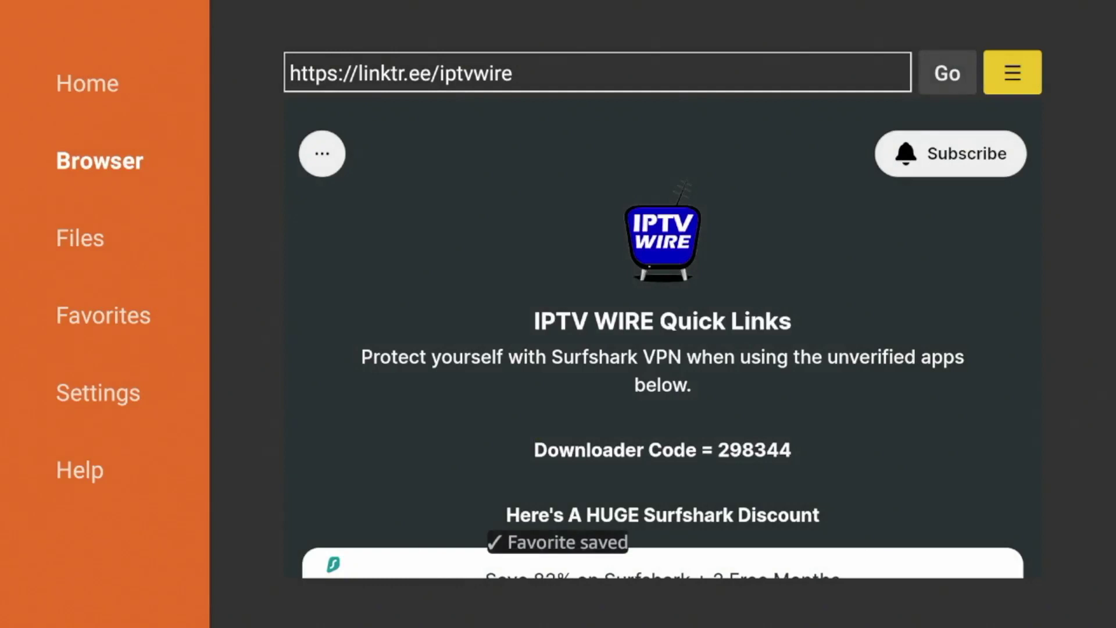
Download Perfect Player 1.6.0.1 from the links page, install it, and close the installer without opening the app
key(Down)
key(Down)
key(Down)
key(Down)
key(Down)
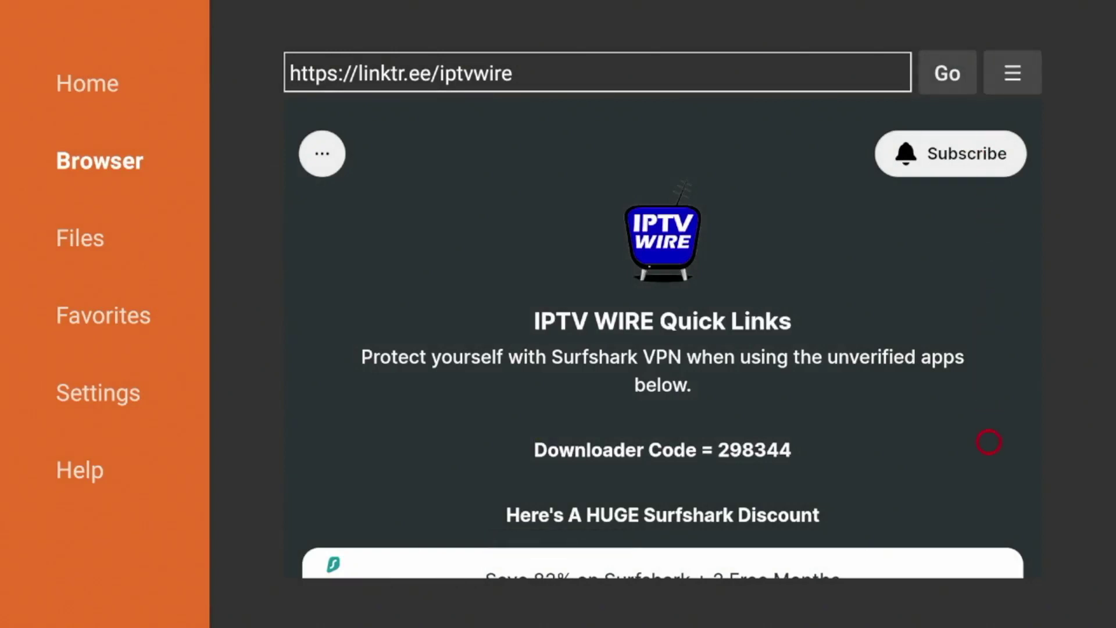
scroll(989, 528, down, 15)
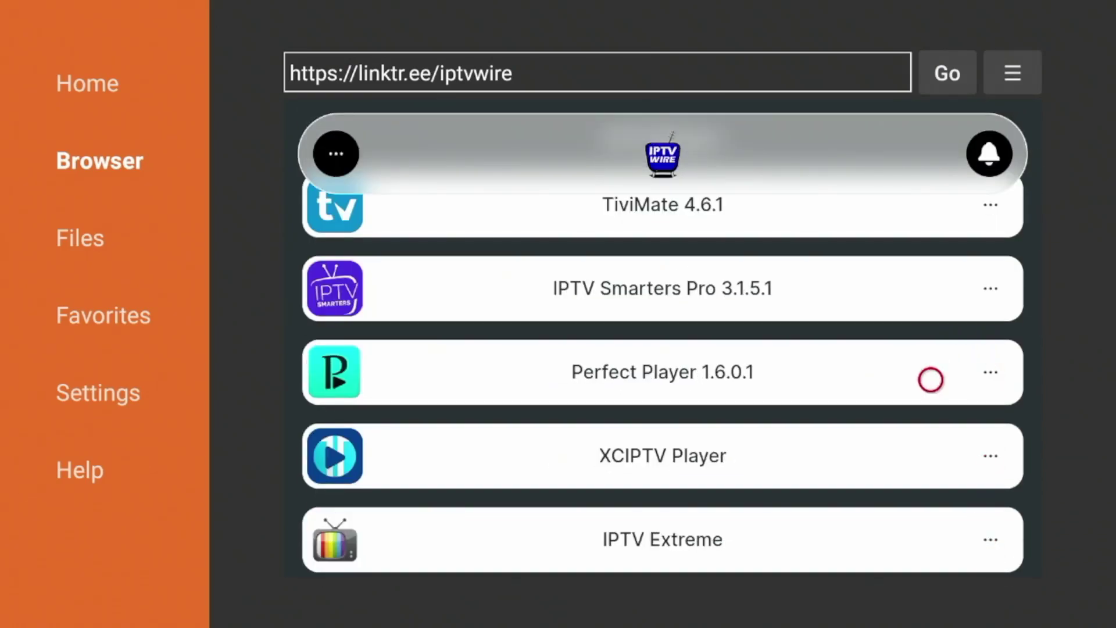
click(930, 380)
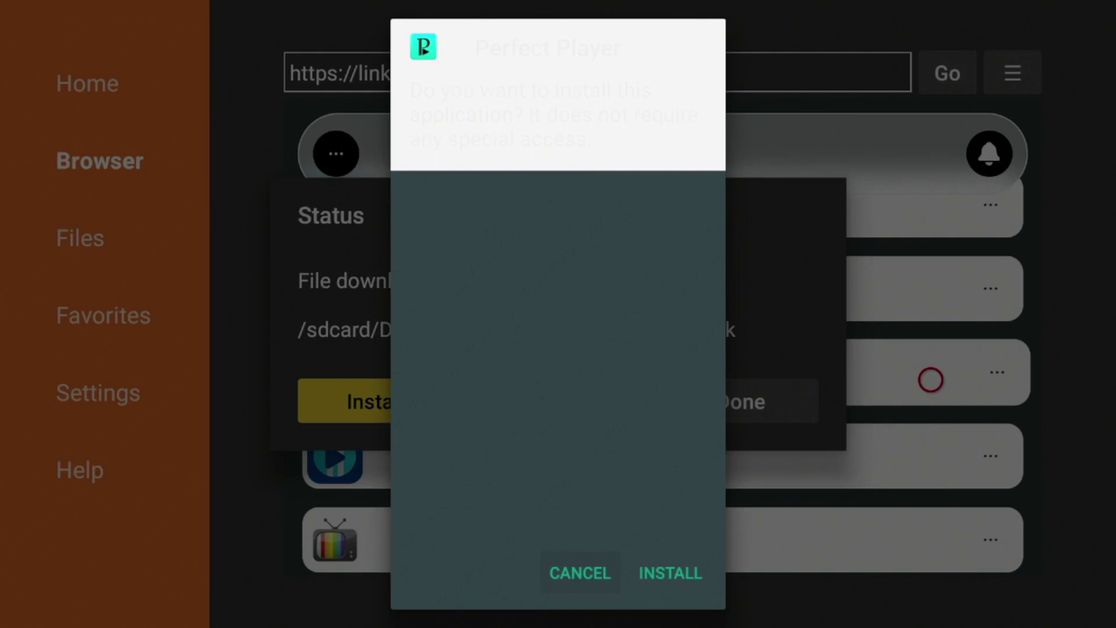
key(Return)
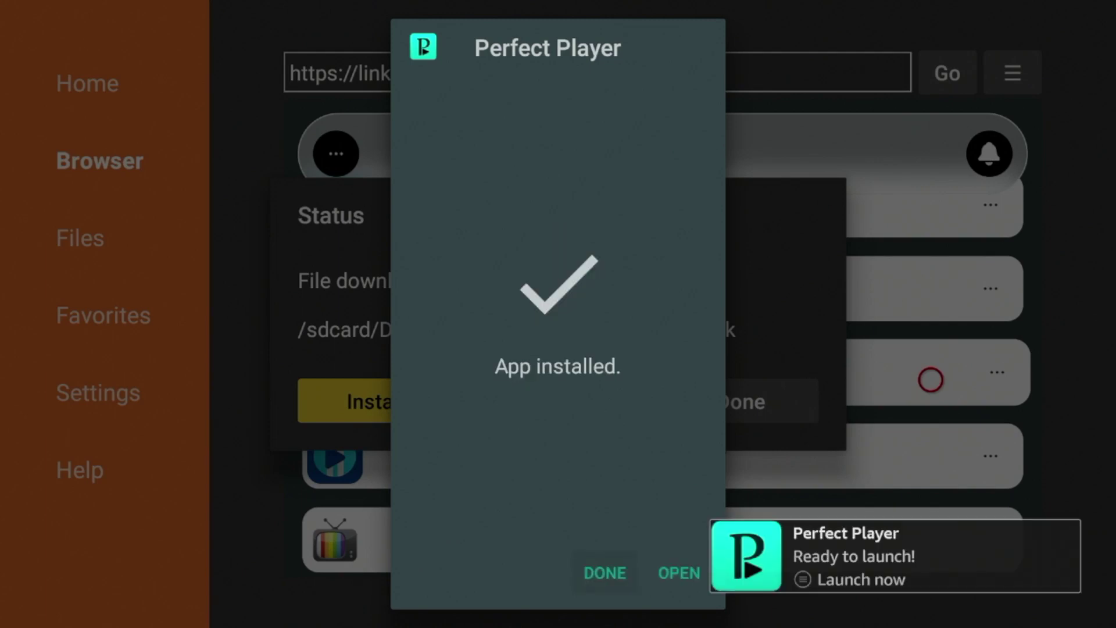
key(Return)
Delete the downloaded PerfectPlayer-1.6.0.1.apk file and confirm the deletion
key(Right)
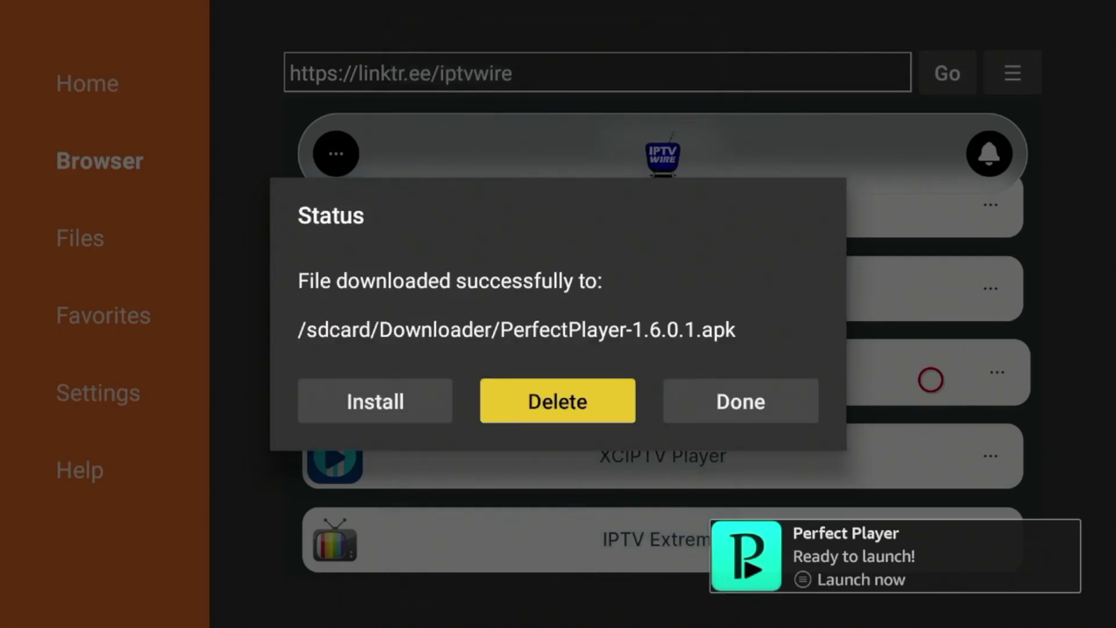
key(Return)
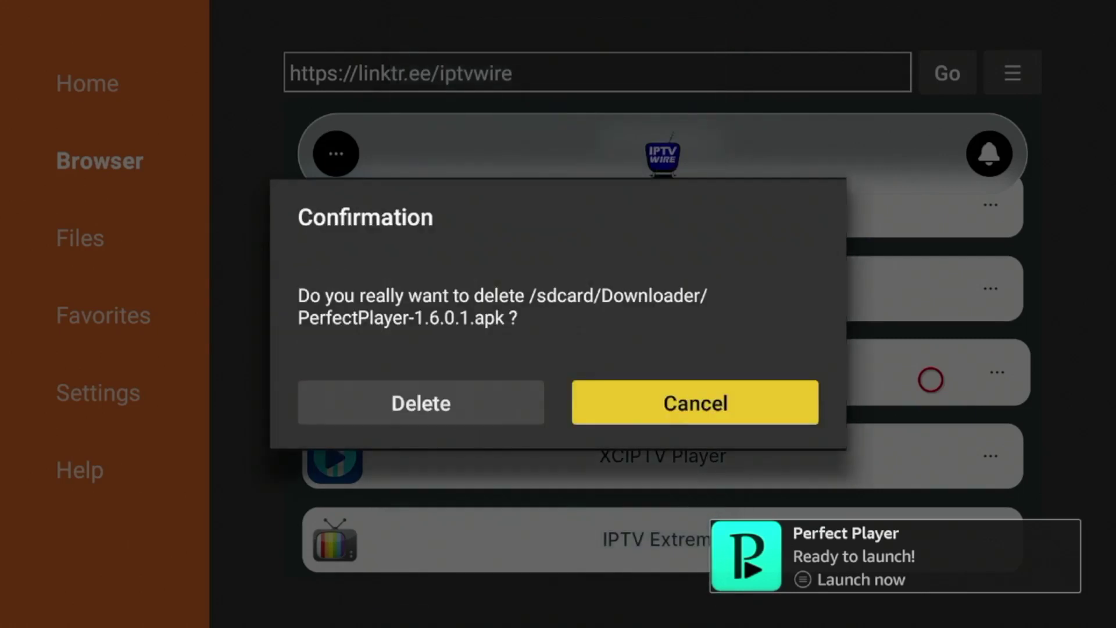
key(Left)
key(Return)
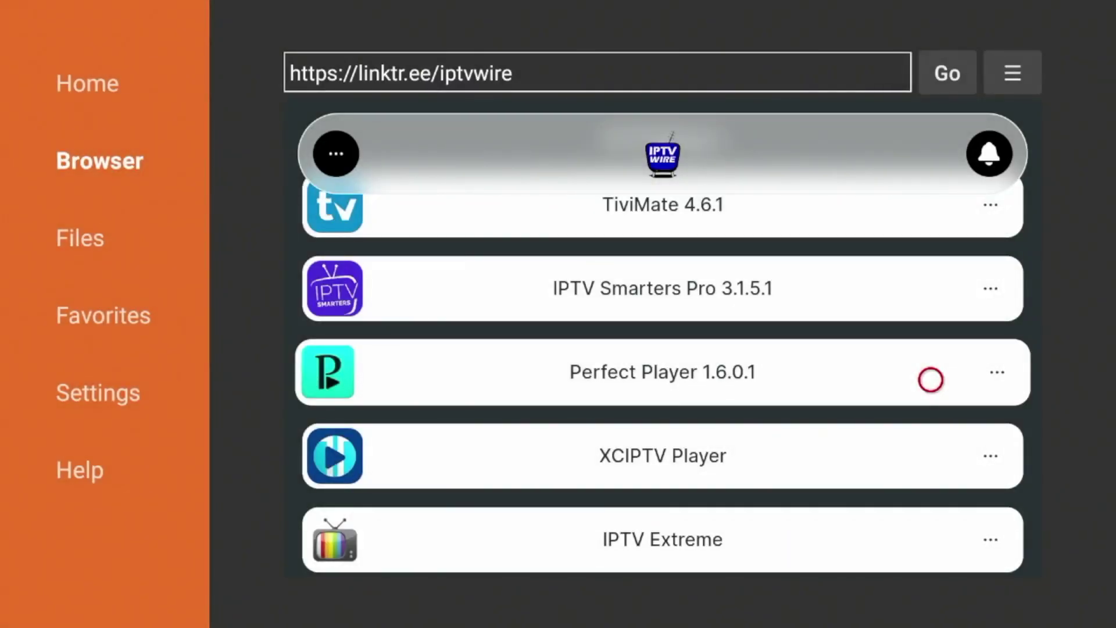
Leave Downloader and open the Fire TV's Your Apps & Channels library
key(Home)
key(Right)
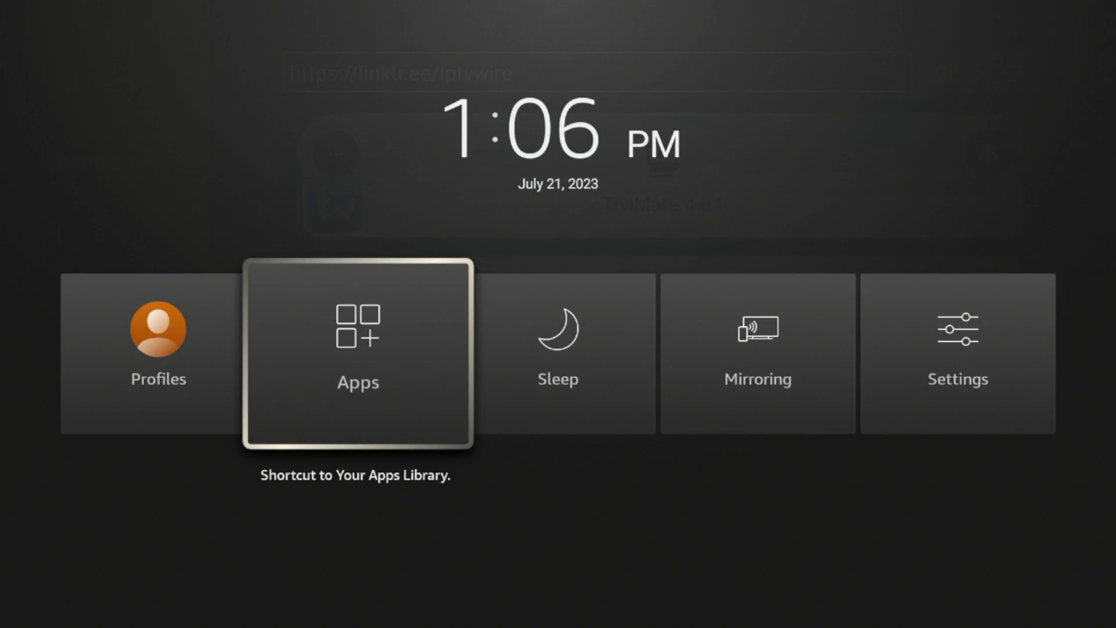
key(Return)
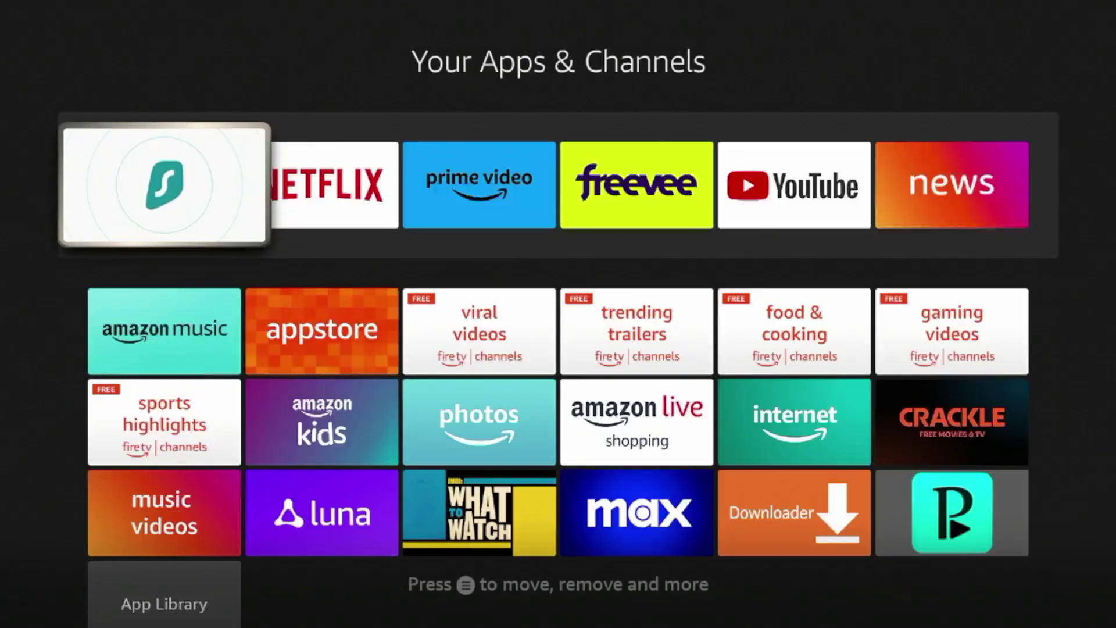
Move the Perfect Player tile into the top row of apps, between Surfshark and Netflix
key(Down)
key(Down)
key(Down)
key(Right)
key(Right)
key(Right)
key(Right)
key(Right)
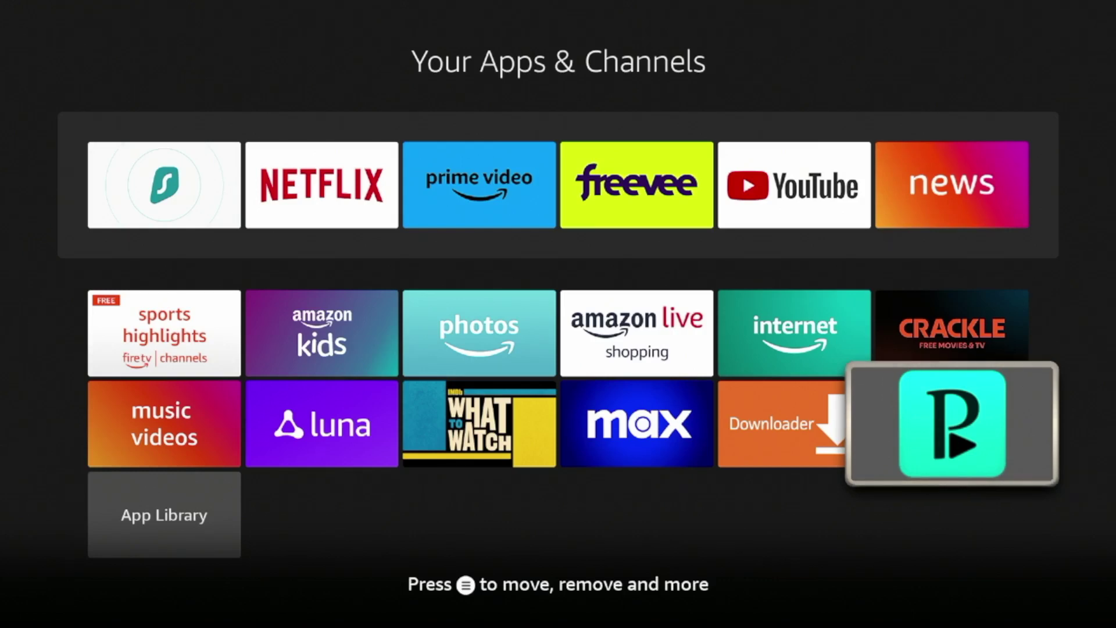
key(Menu)
key(Return)
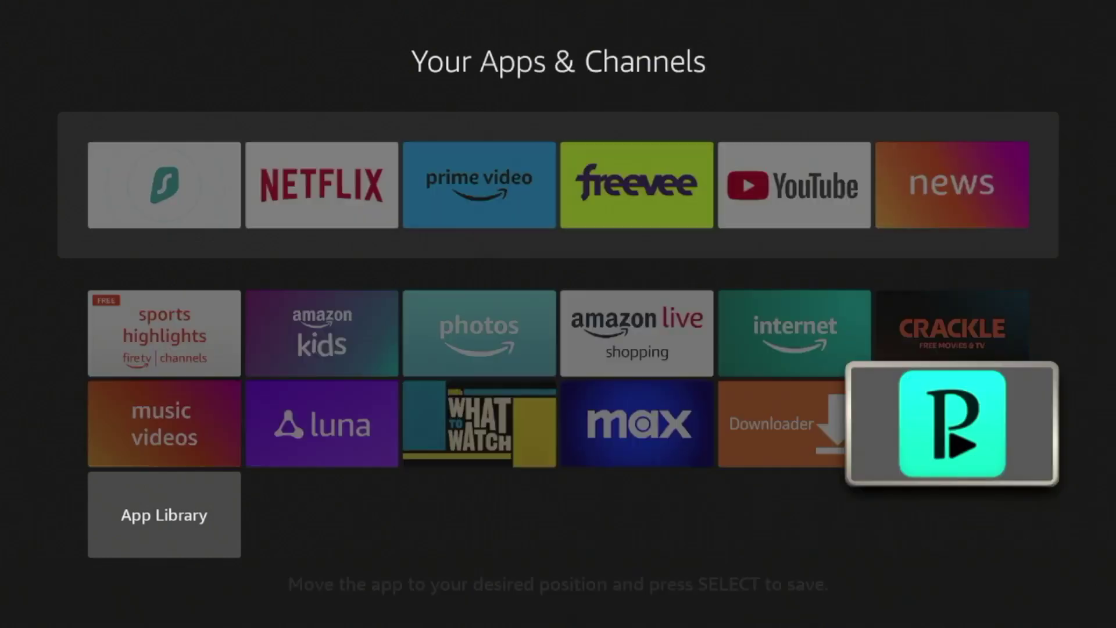
key(Left)
key(Up)
key(Up)
key(Up)
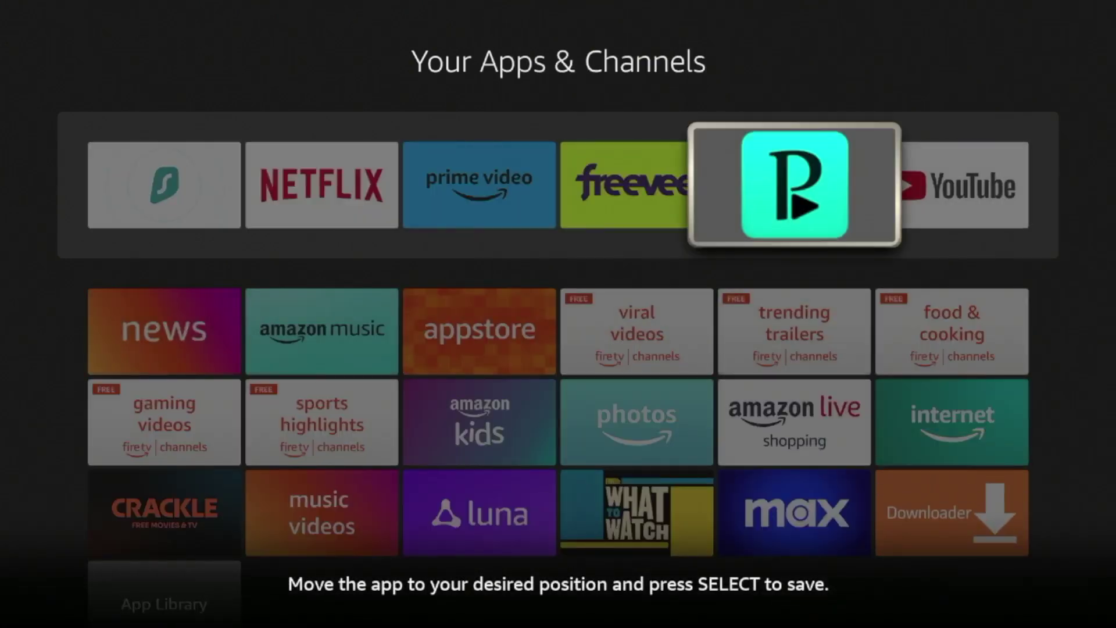
key(Left)
key(Left)
key(Left)
key(Return)
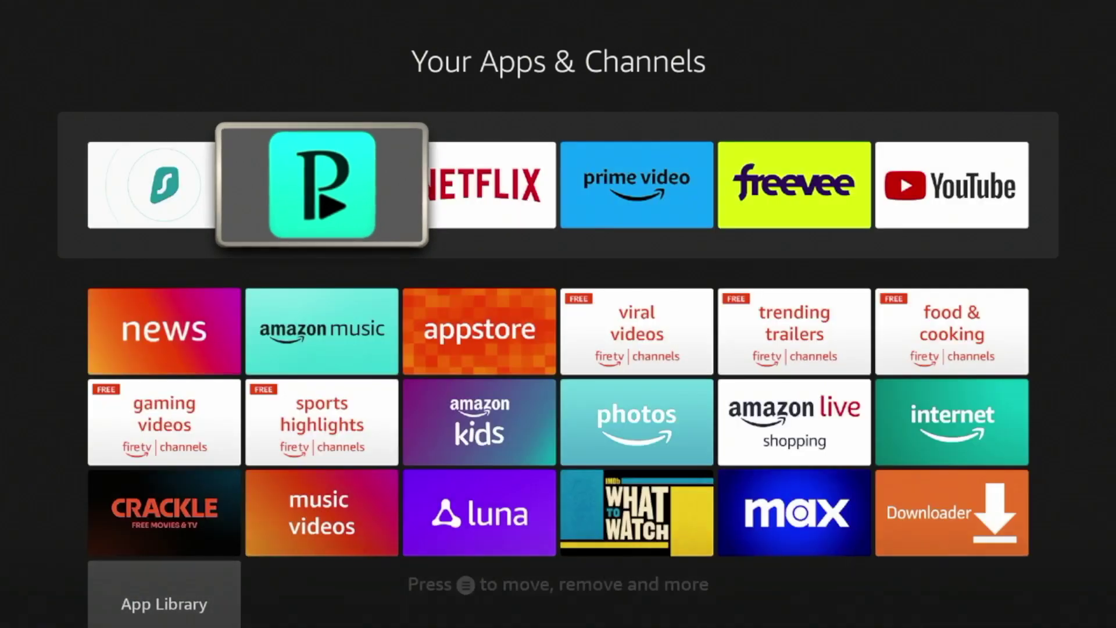
Return to the Fire TV home screen and launch Perfect Player from its app row
key(Escape)
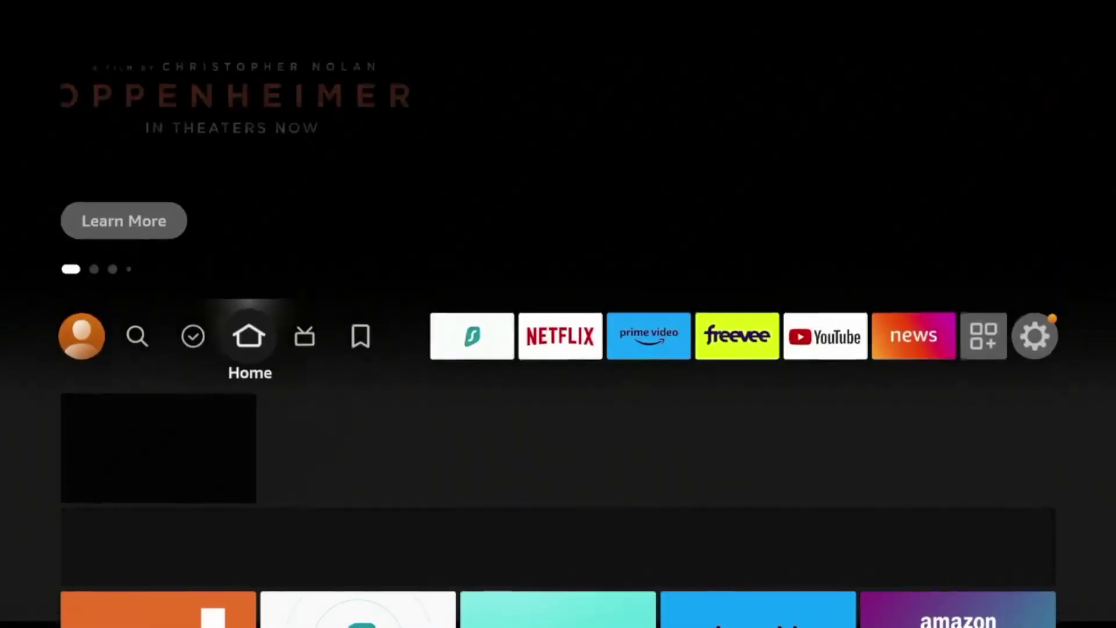
key(Right)
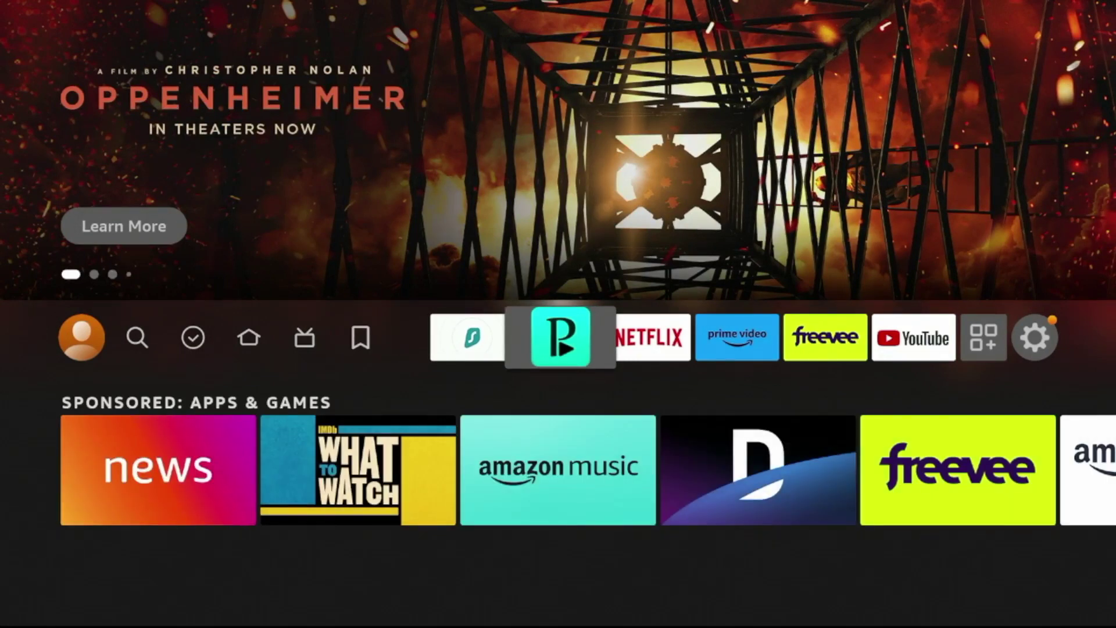
key(Return)
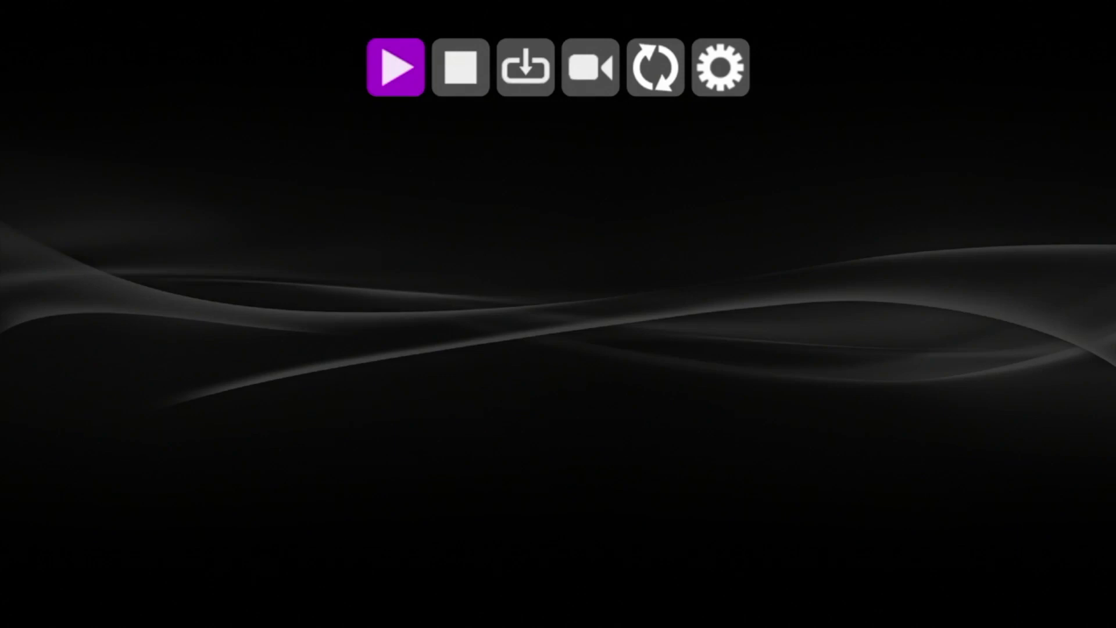
Open Perfect Player's general settings and bring up the Playlist source dialog
key(Left)
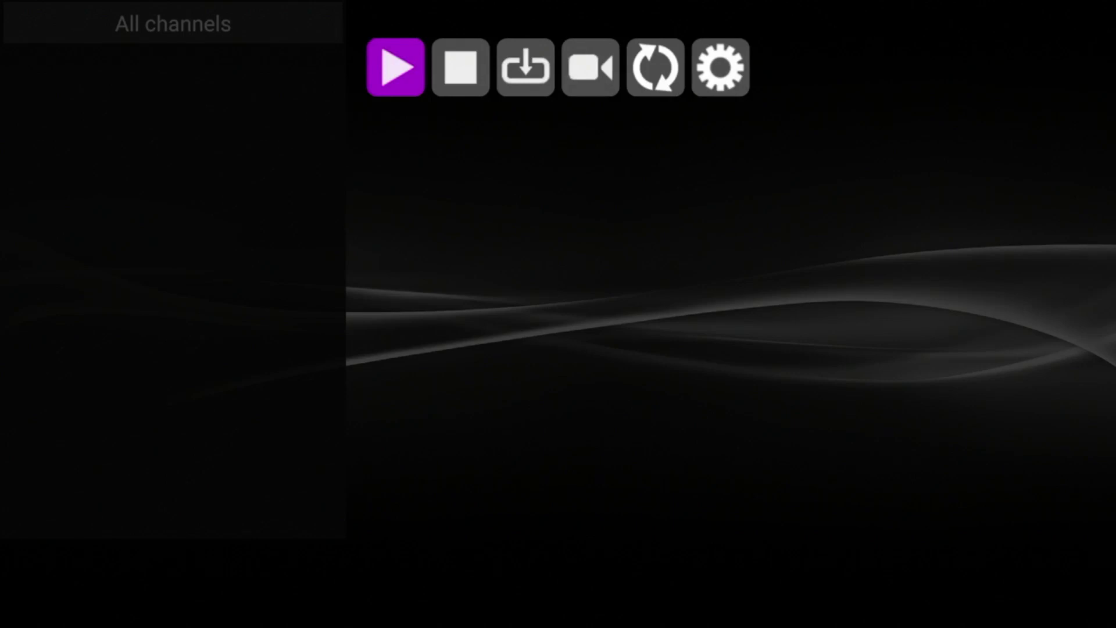
key(Right)
key(Right)
key(Right)
key(Right)
key(Right)
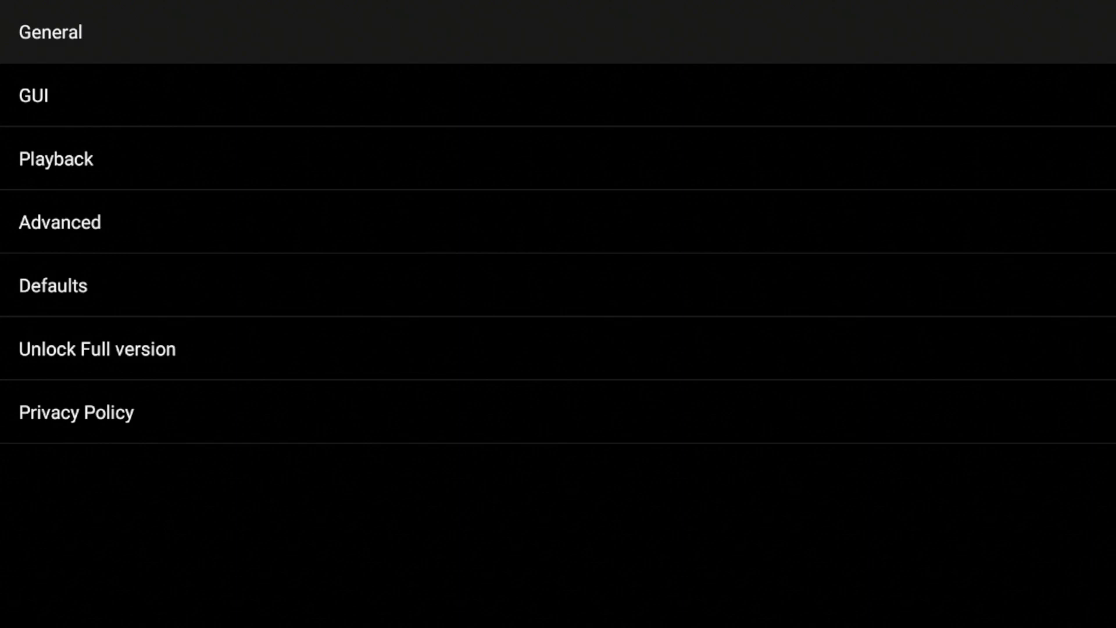
key(Return)
key(Down)
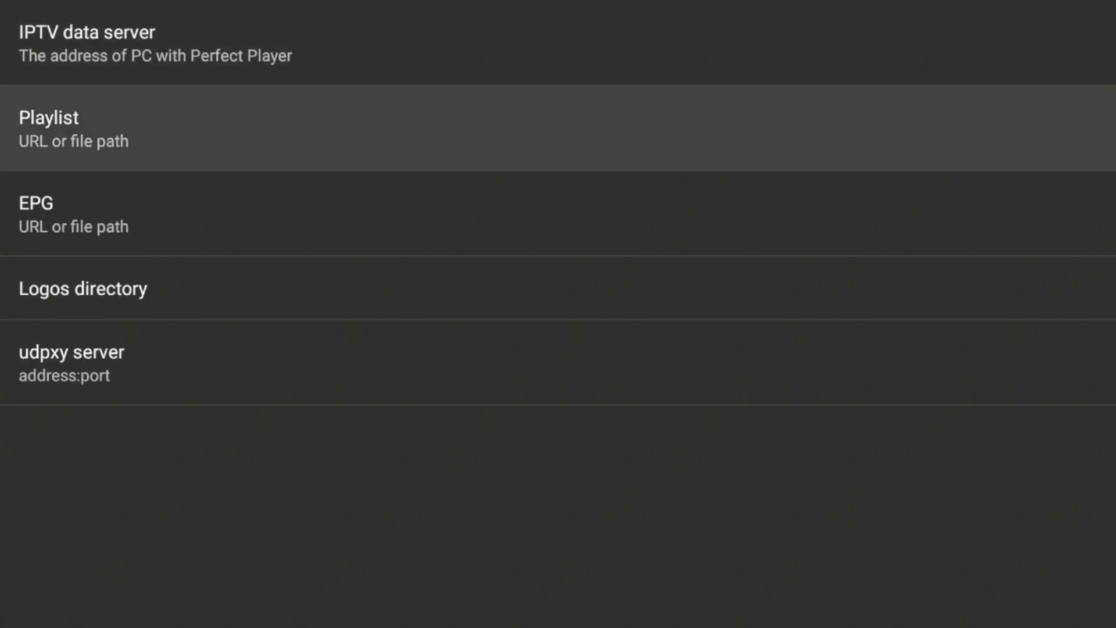
key(Return)
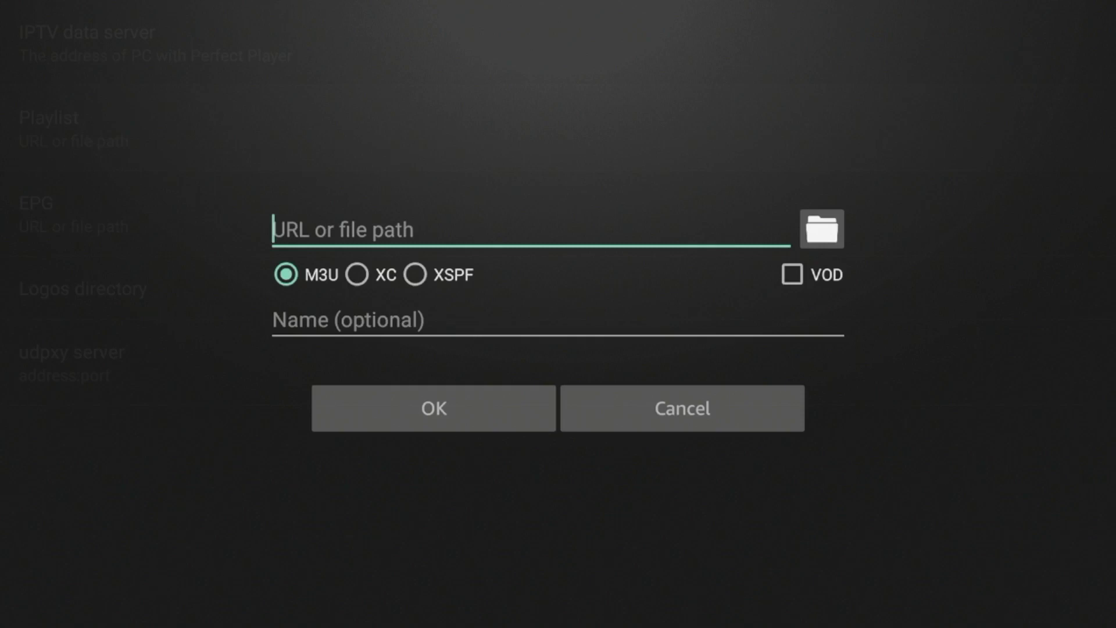
Try the XC playlist type, switch back to M3U, and close the playlist dialog without entering a source
key(Down)
key(Down)
key(Up)
key(Right)
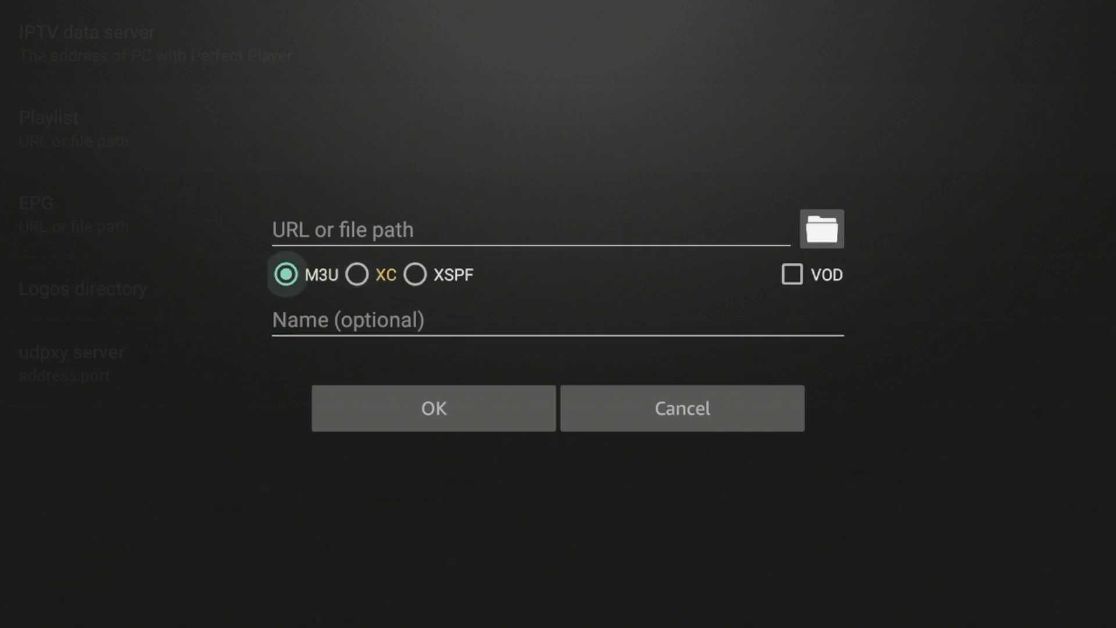
key(Return)
key(Left)
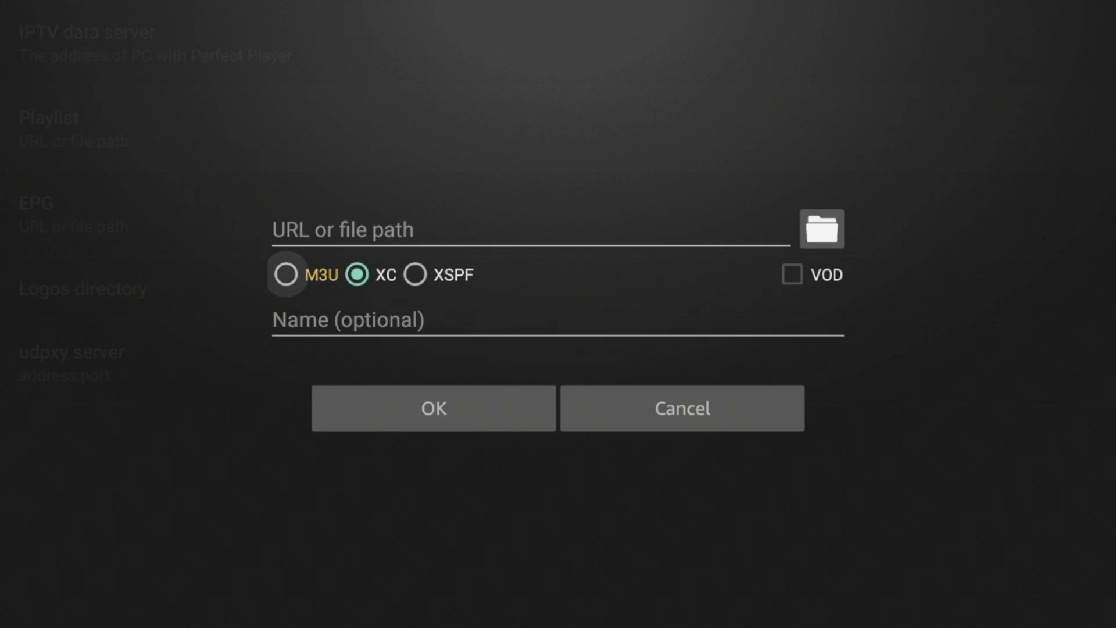
key(Return)
key(Up)
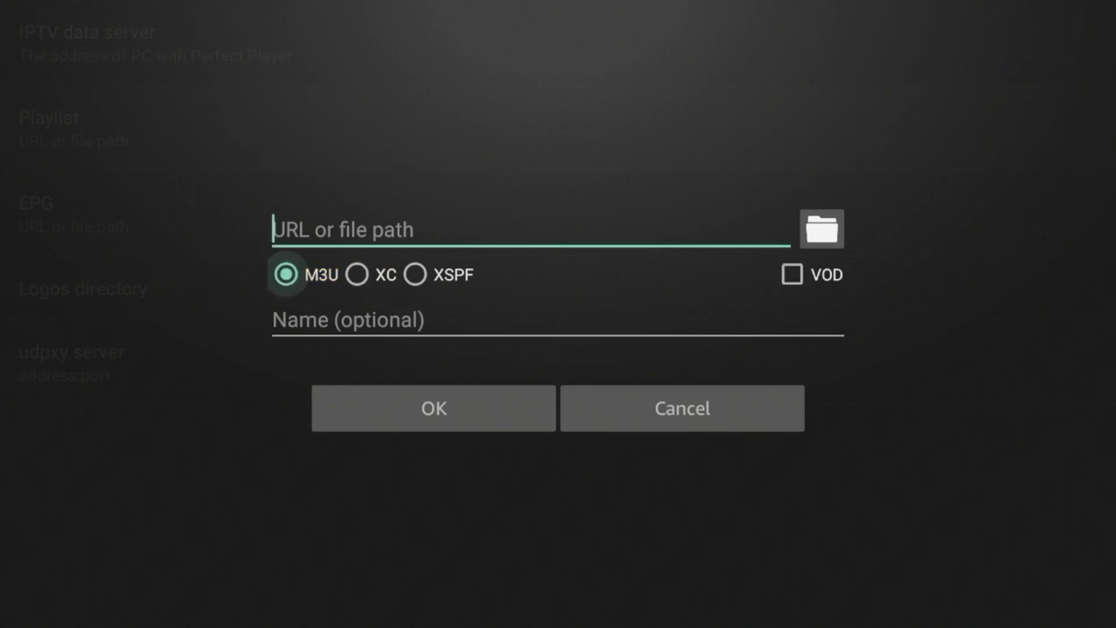
key(Down)
key(Down)
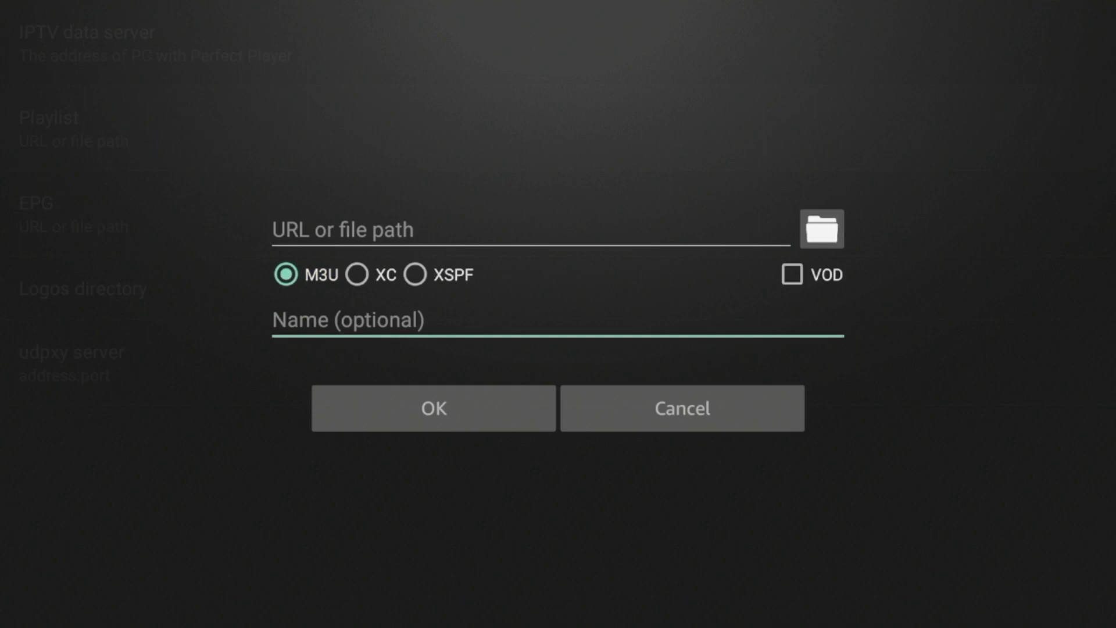
key(Down)
key(Return)
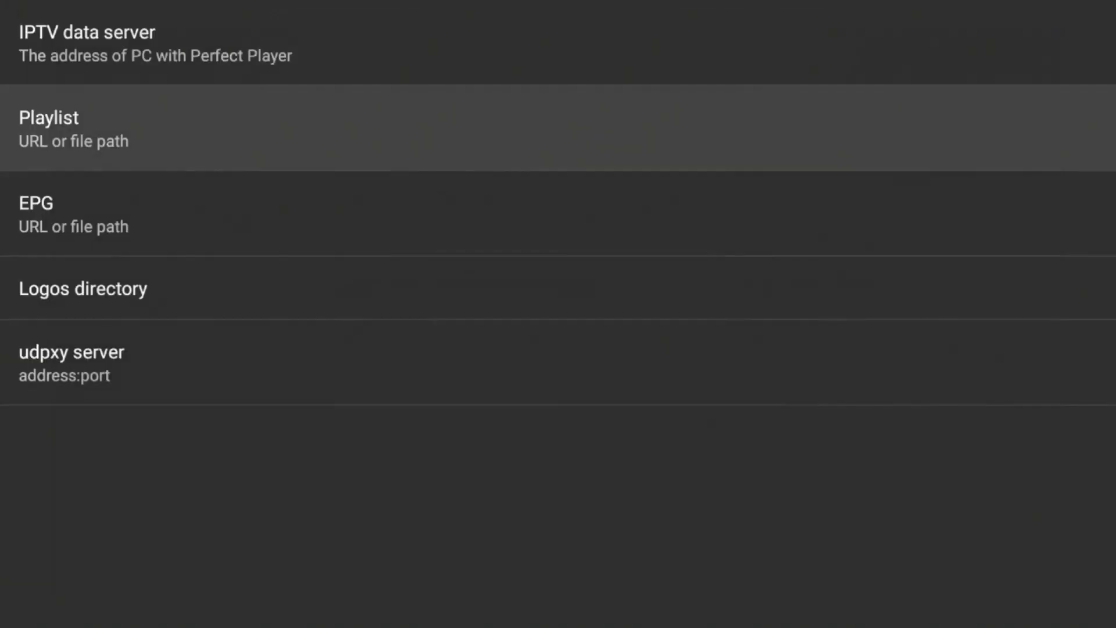
Switch to the Surfshark app from the Fire TV home screen to check the VPN connection
key(Home)
key(Right)
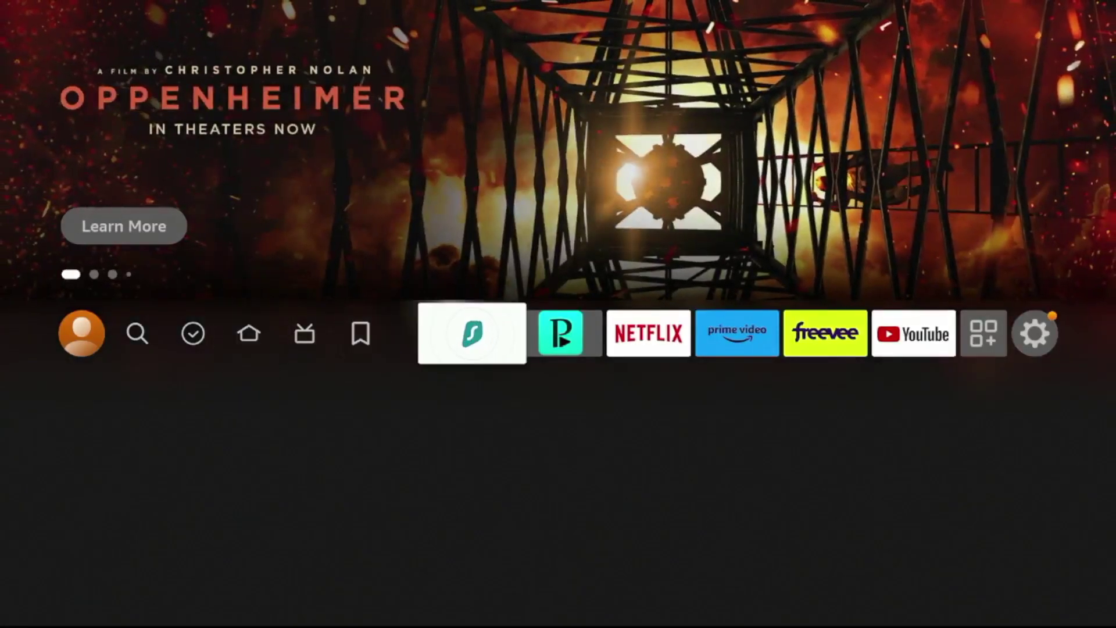
key(Return)
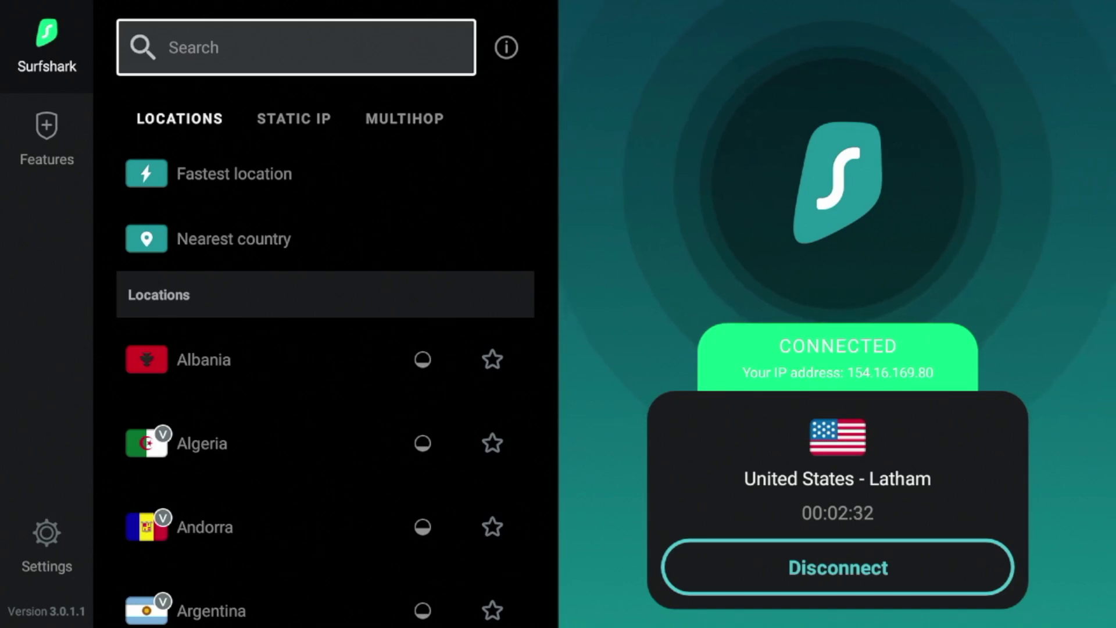
Switch back to Perfect Player and return to its main settings list
key(Home)
key(Right)
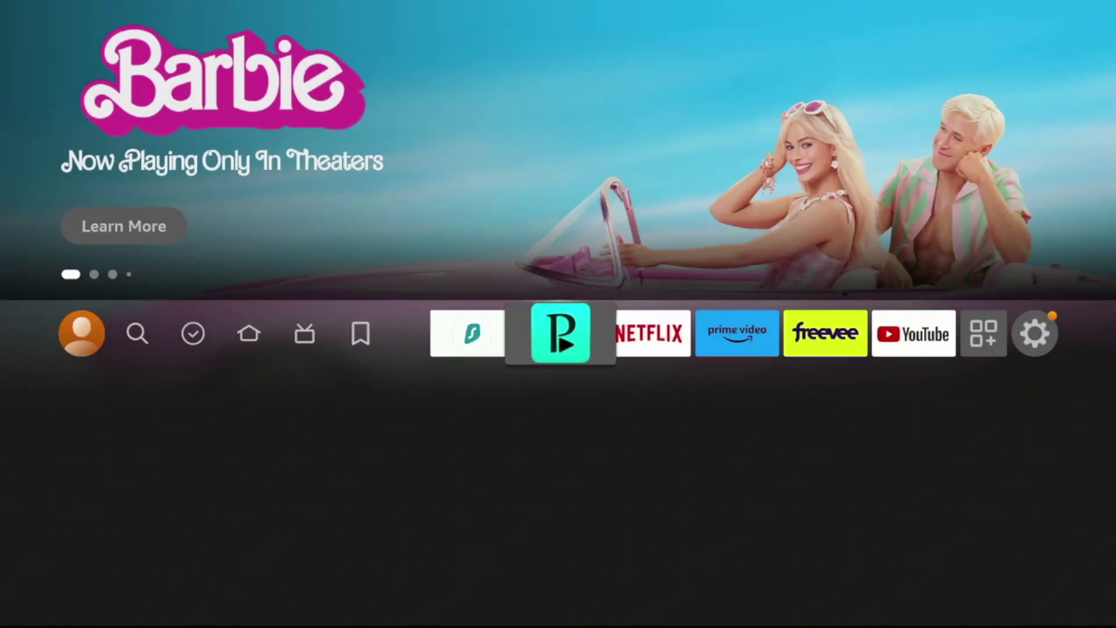
key(Return)
key(Escape)
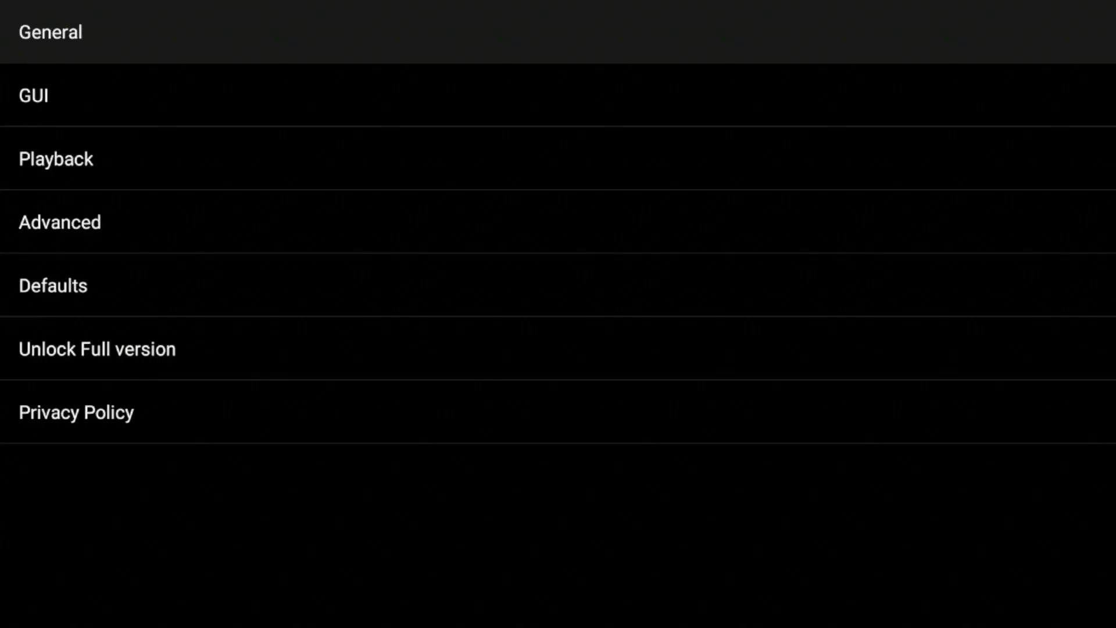